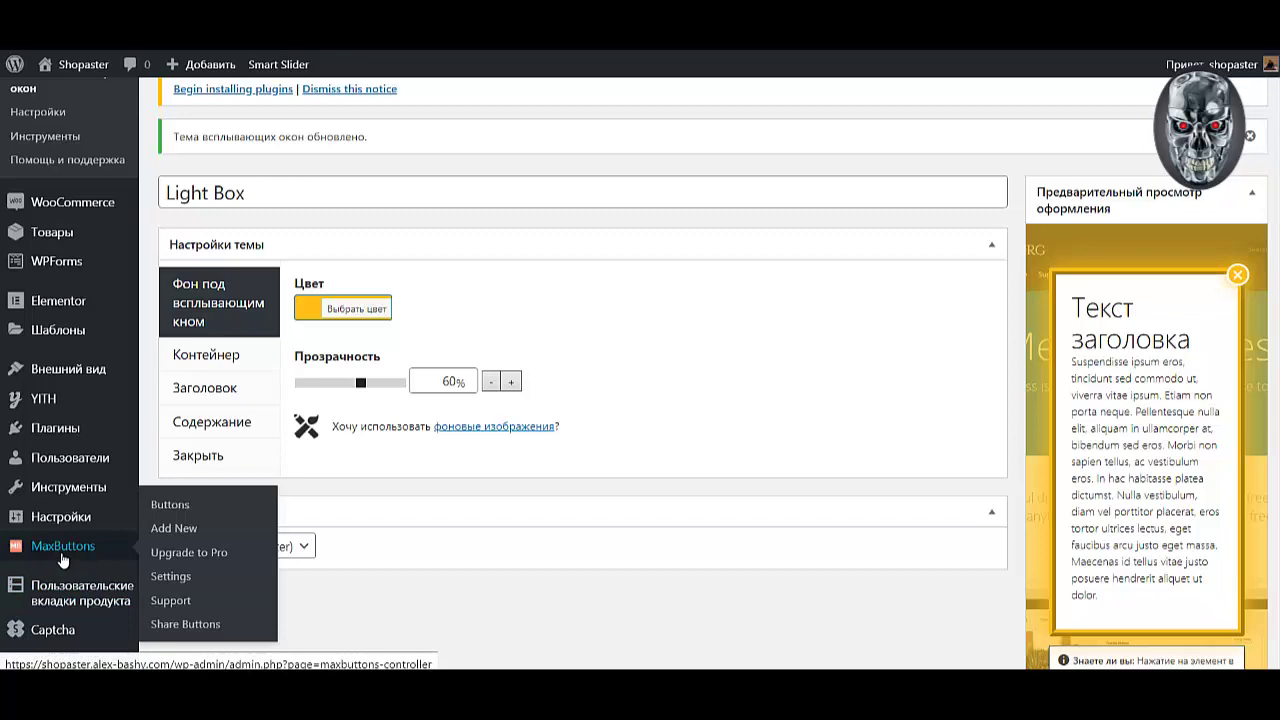
Open the MaxButtons overview and start creating a new button.
left_click(63, 553)
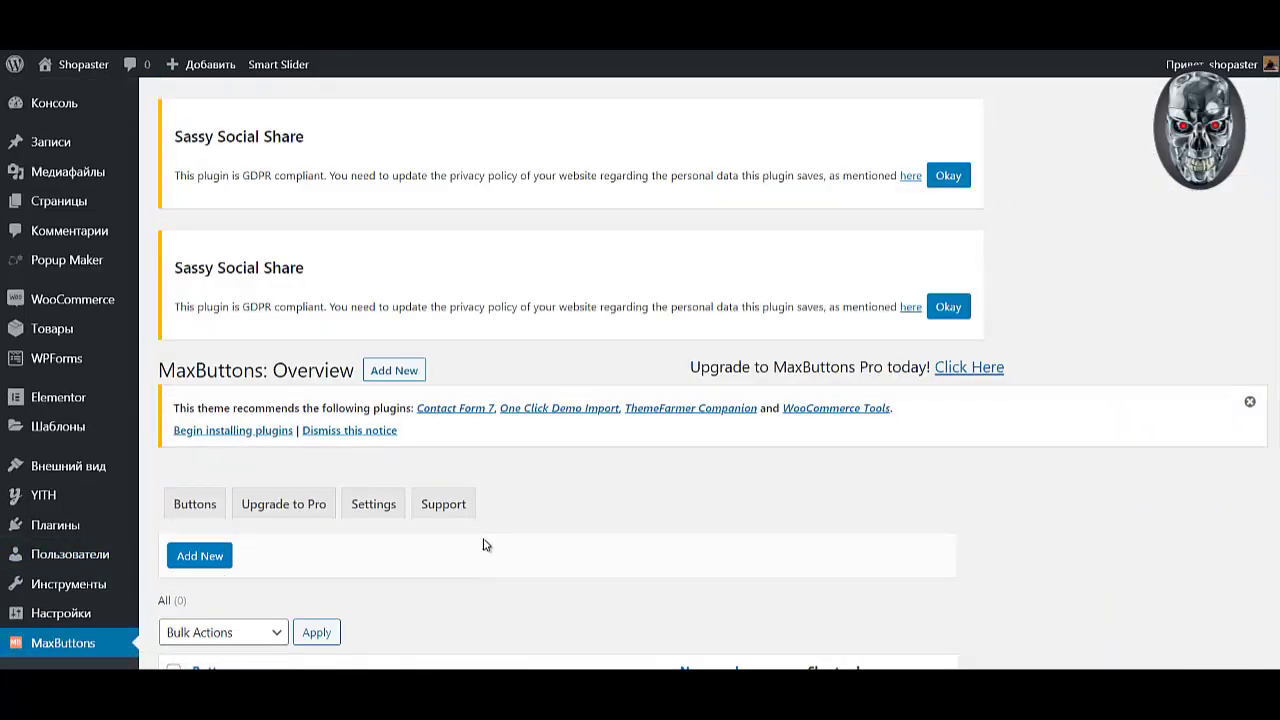
scroll(486, 543, "down", 3)
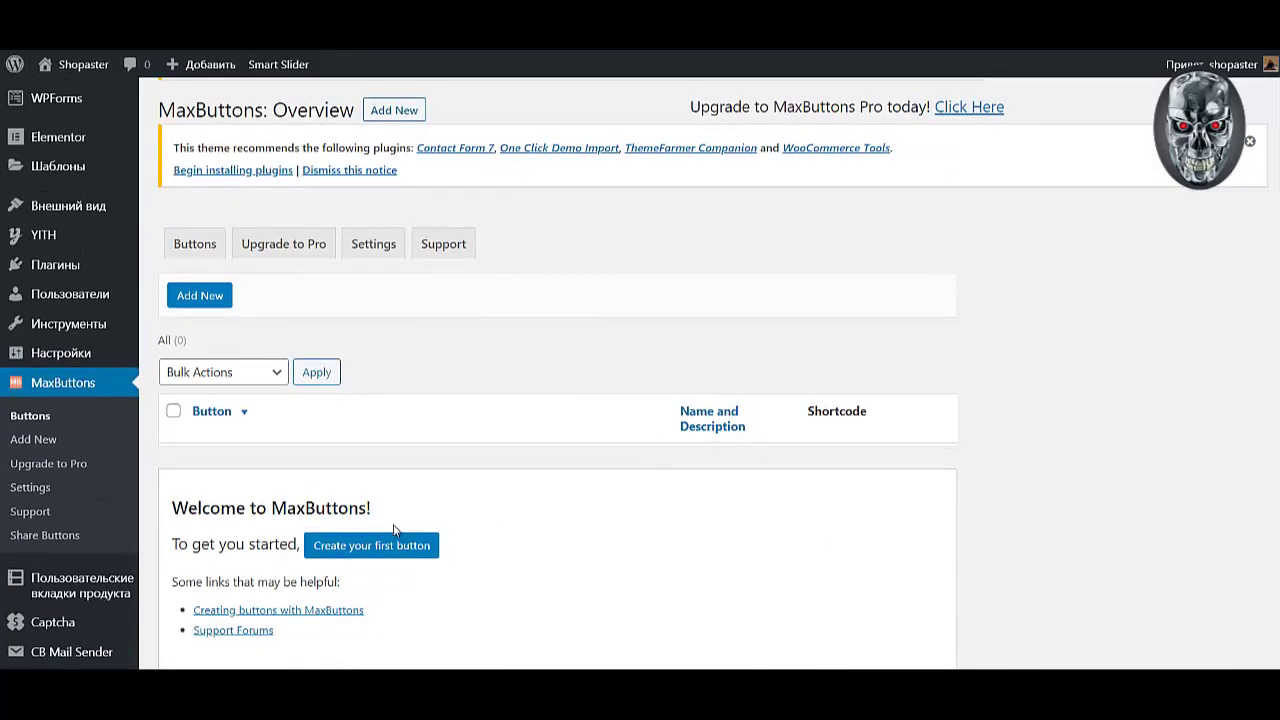
left_click(197, 304)
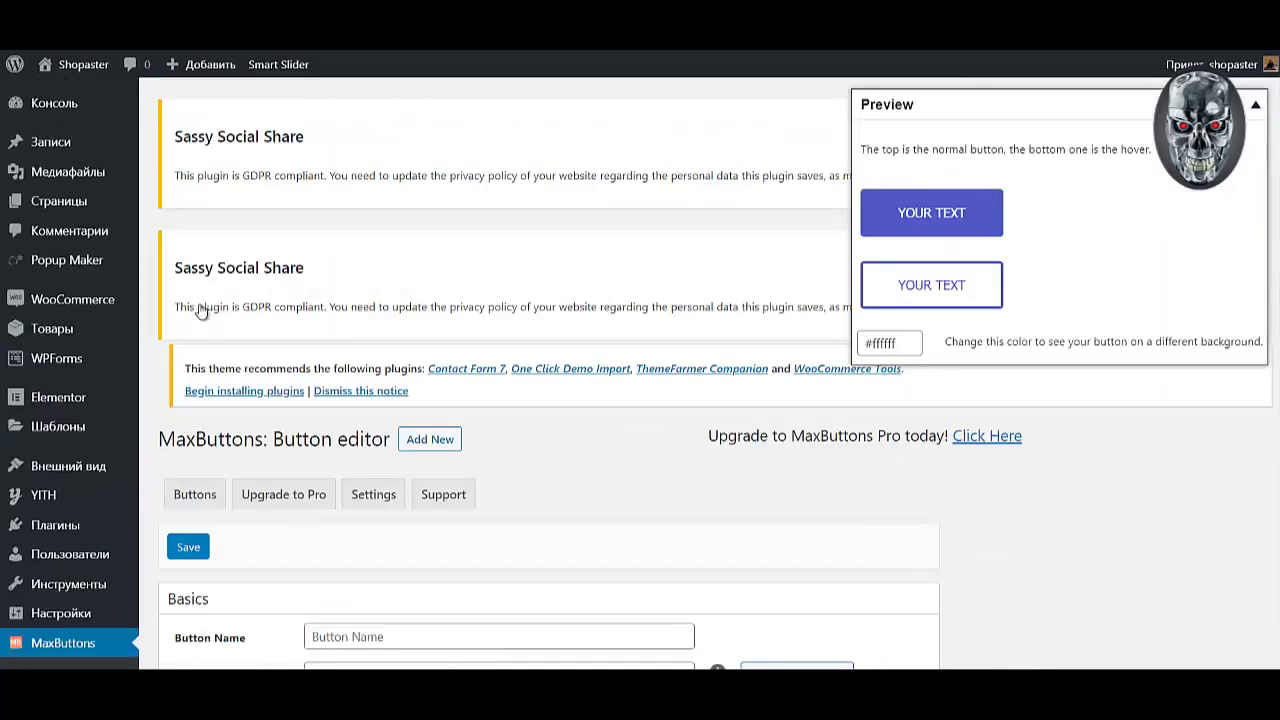
Set both the button name and the button text to КОНСУЛЬТАЦИЯ.
scroll(494, 449, "down", 3)
left_click(442, 381)
left_click(426, 429)
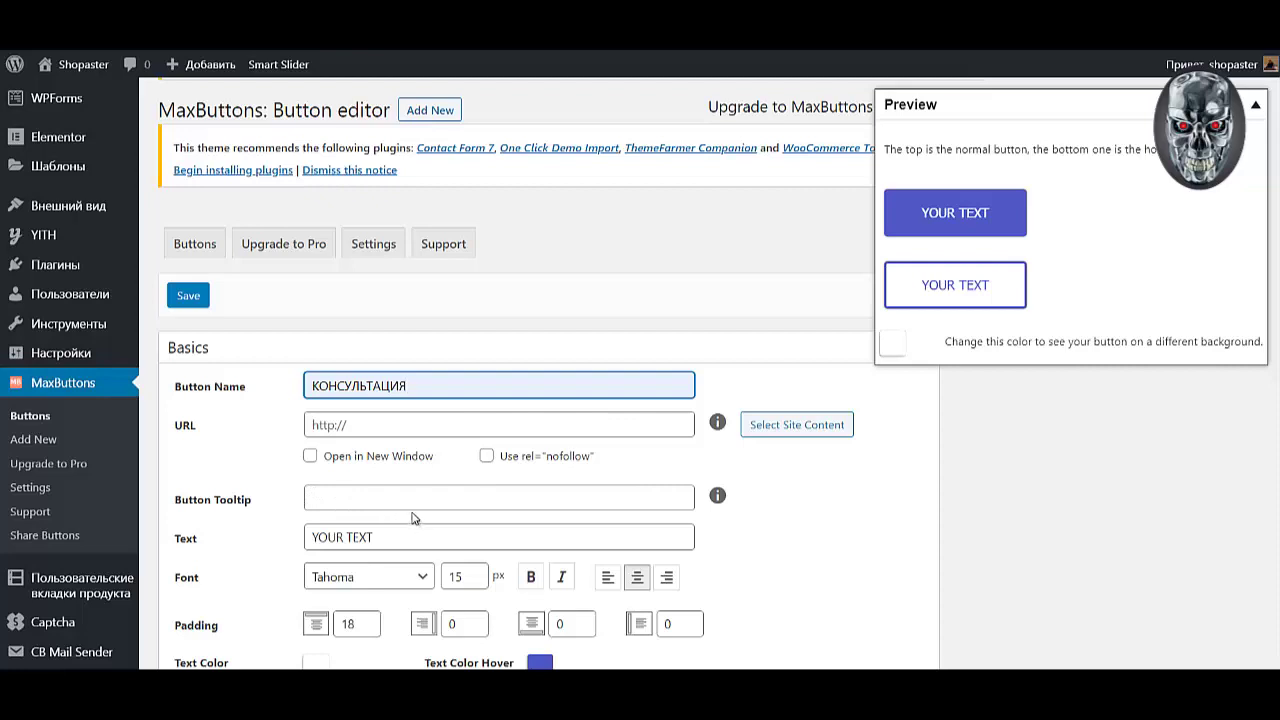
left_click(397, 537)
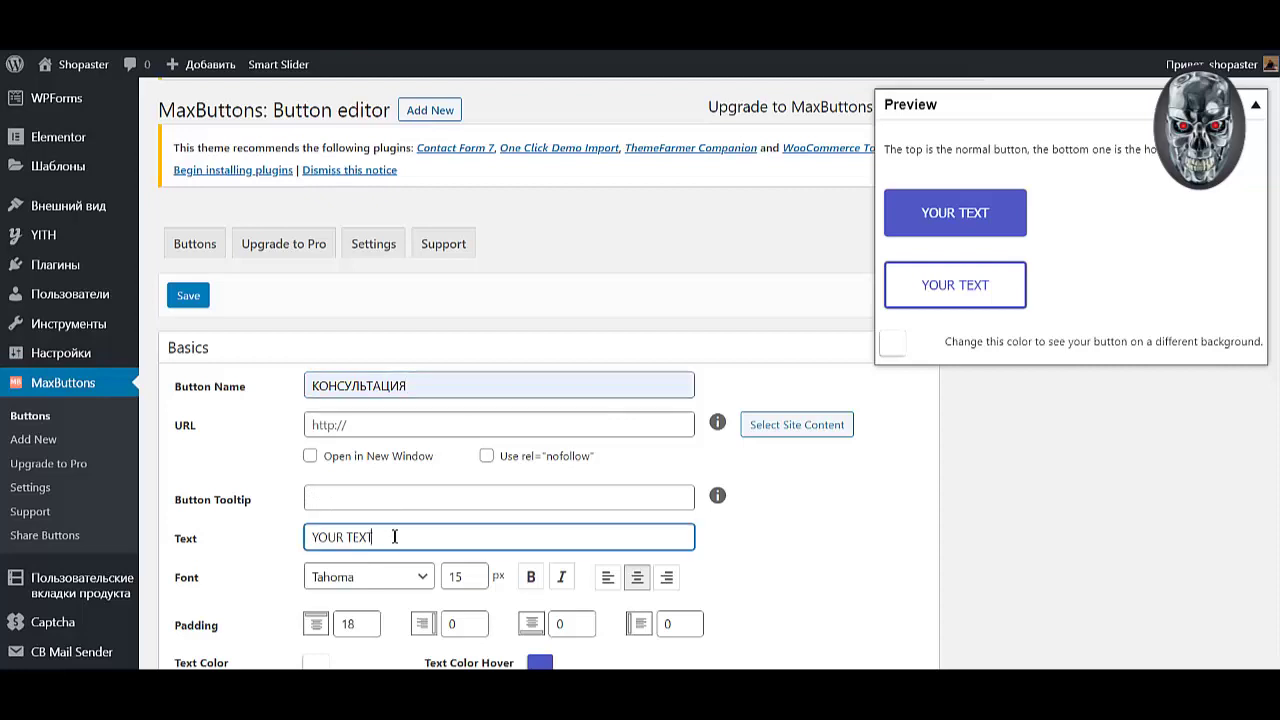
left_click_drag(395, 537, 281, 538)
type("КОНСУЛЬТАЦИЯ")
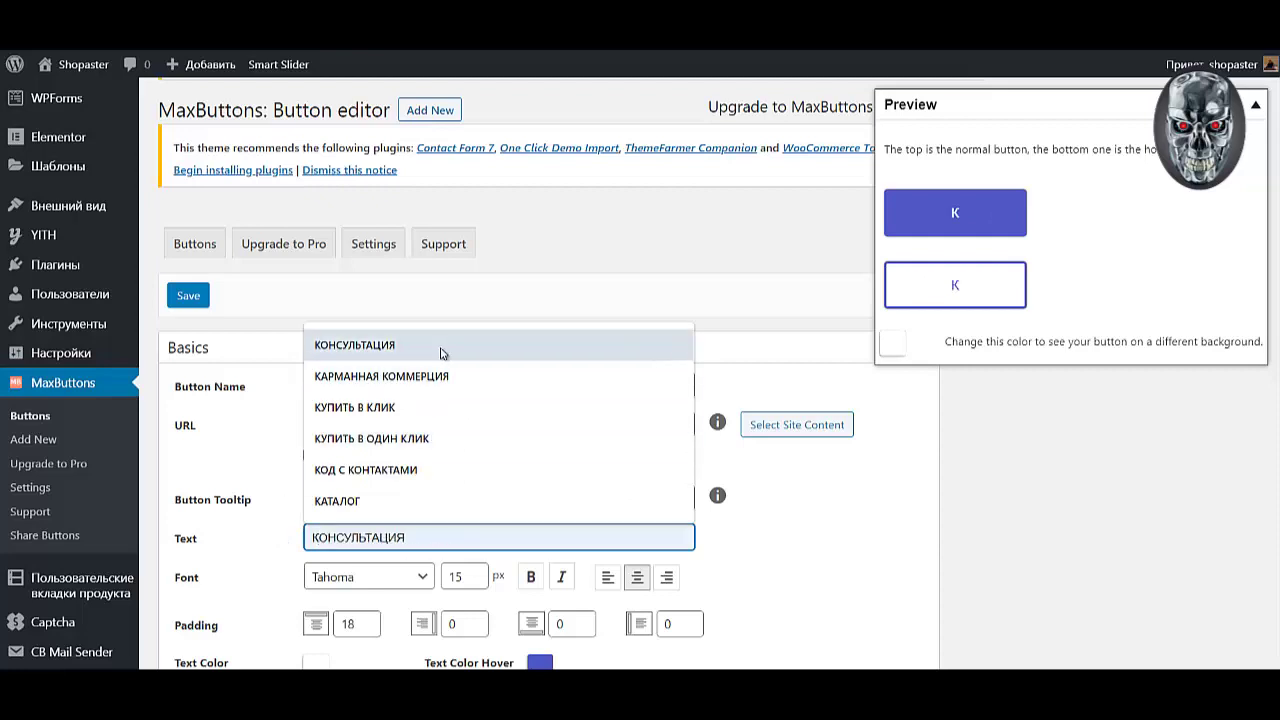
left_click(444, 350)
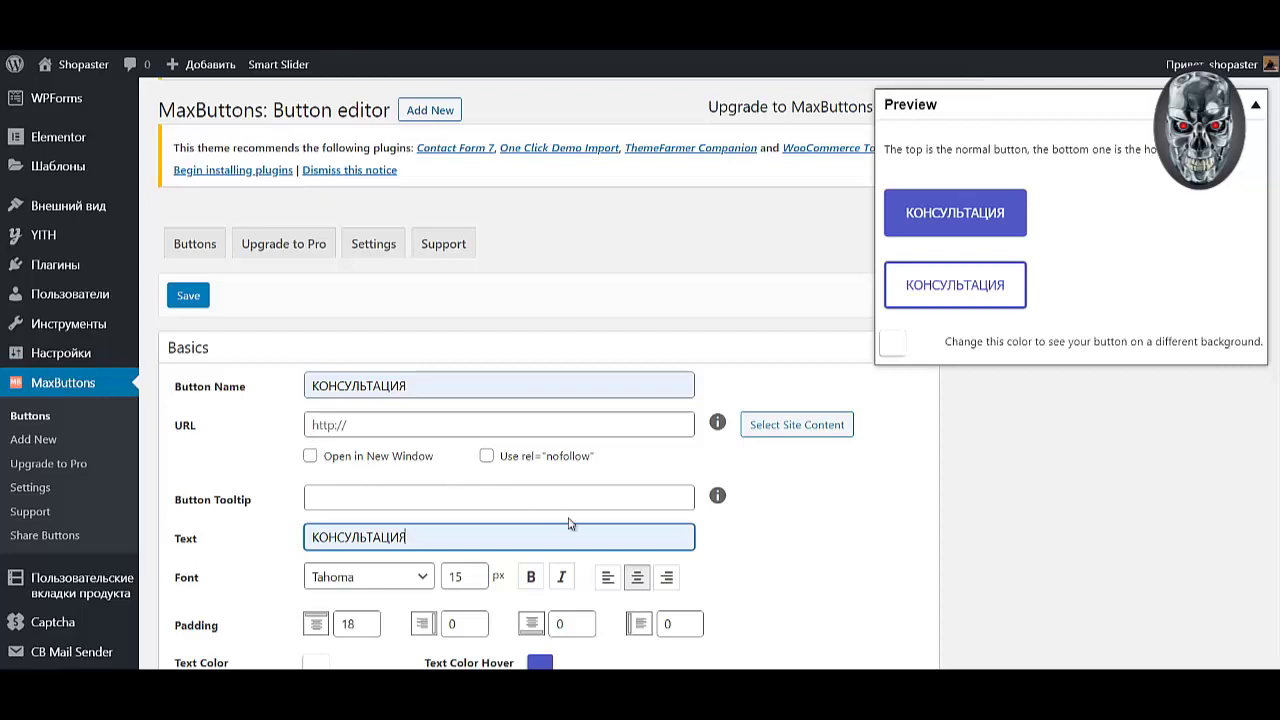
Set the button's normal text color to #ffbf19.
scroll(670, 490, "down", 3)
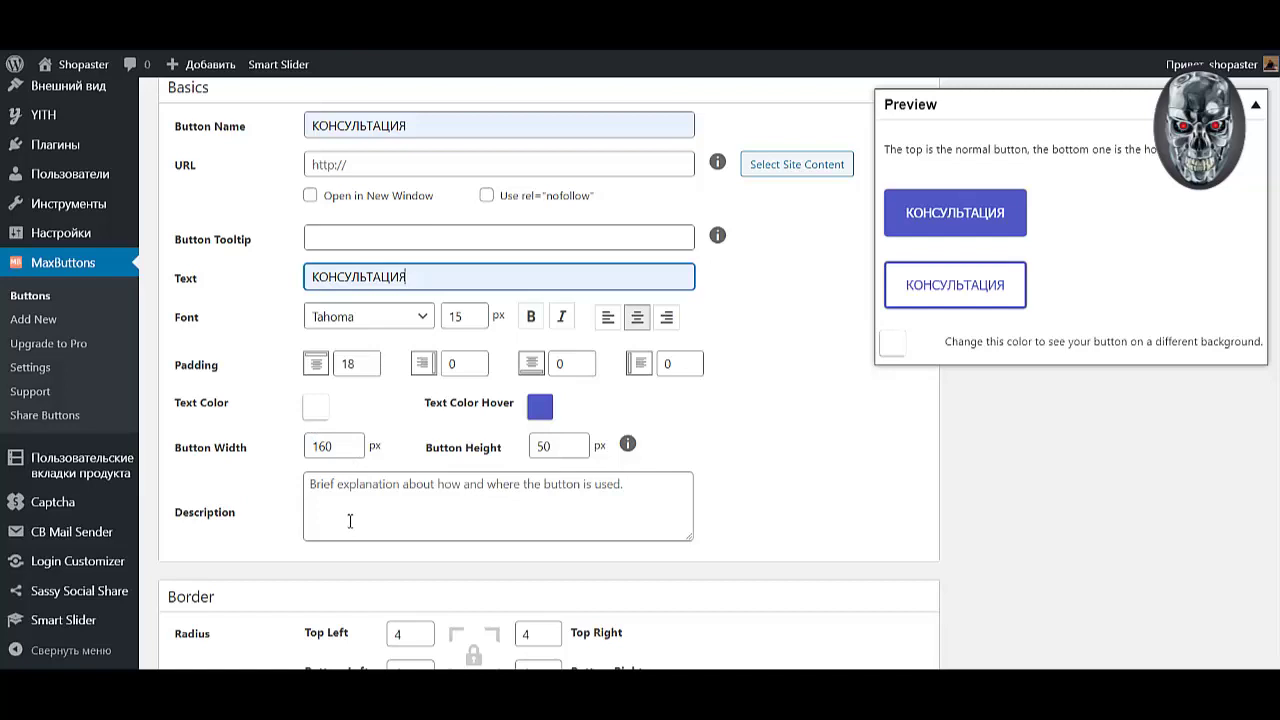
left_click(315, 407)
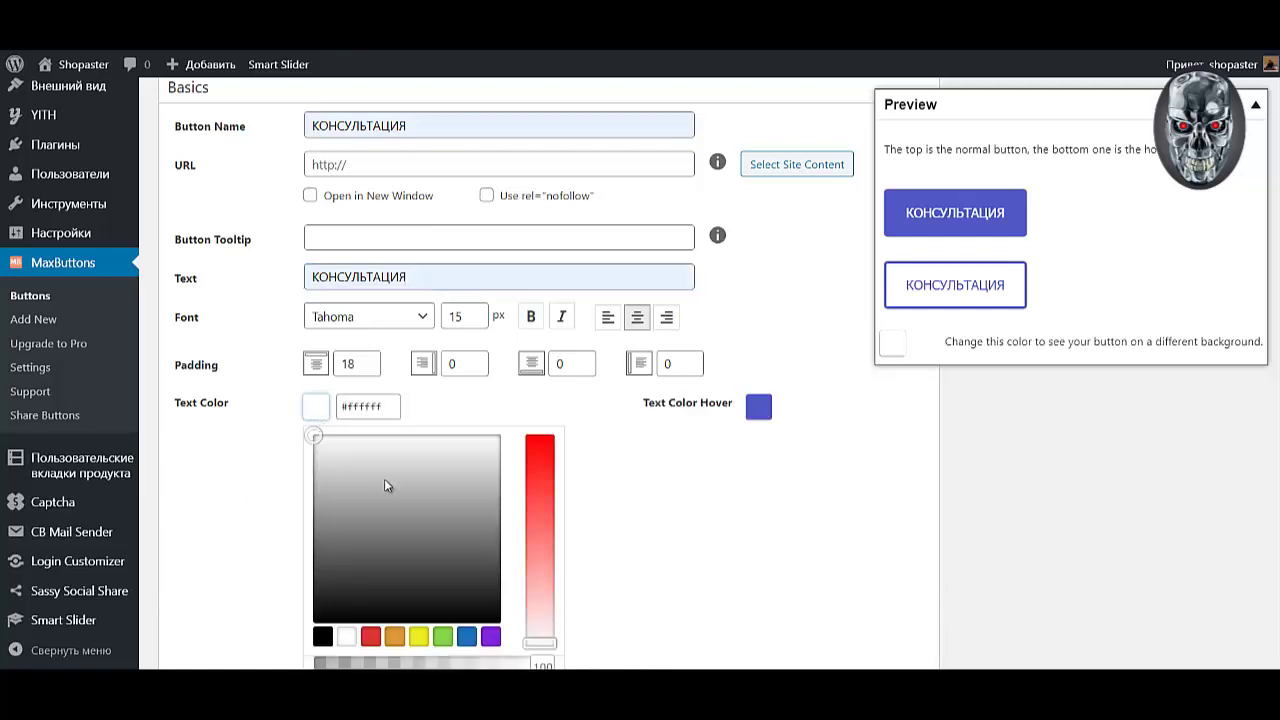
left_click_drag(400, 404, 336, 406)
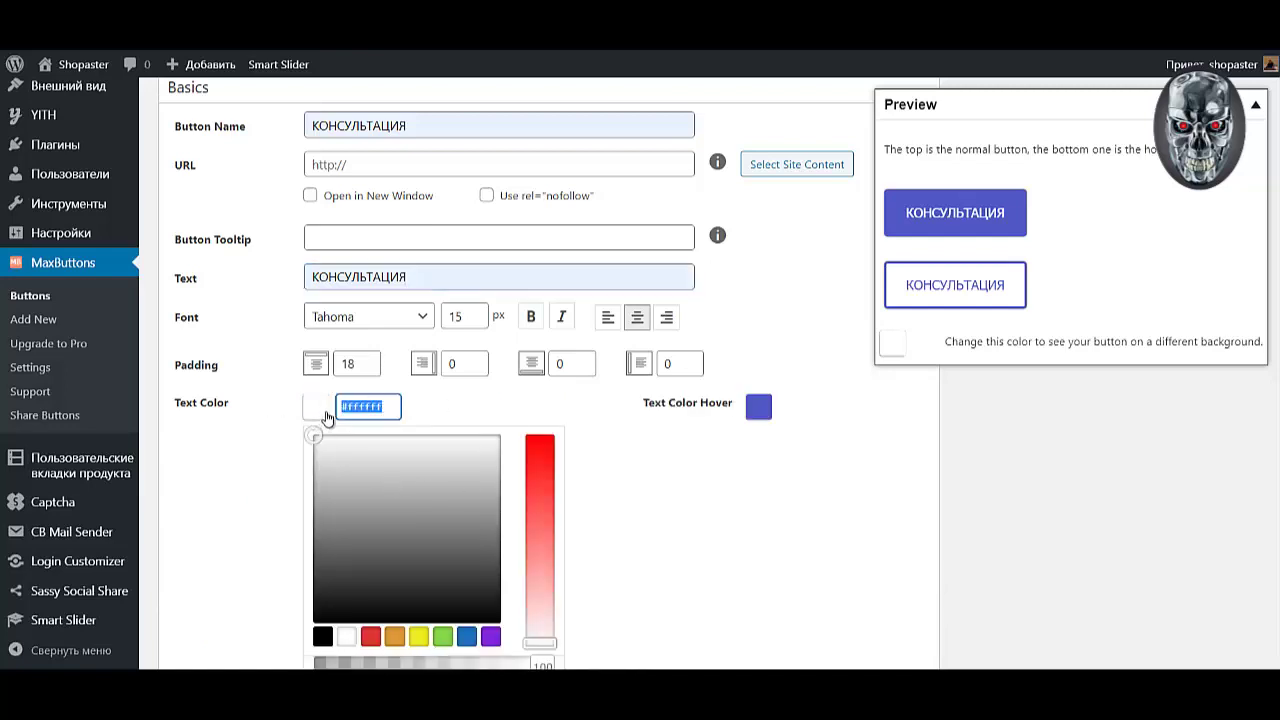
type("#ffbf19")
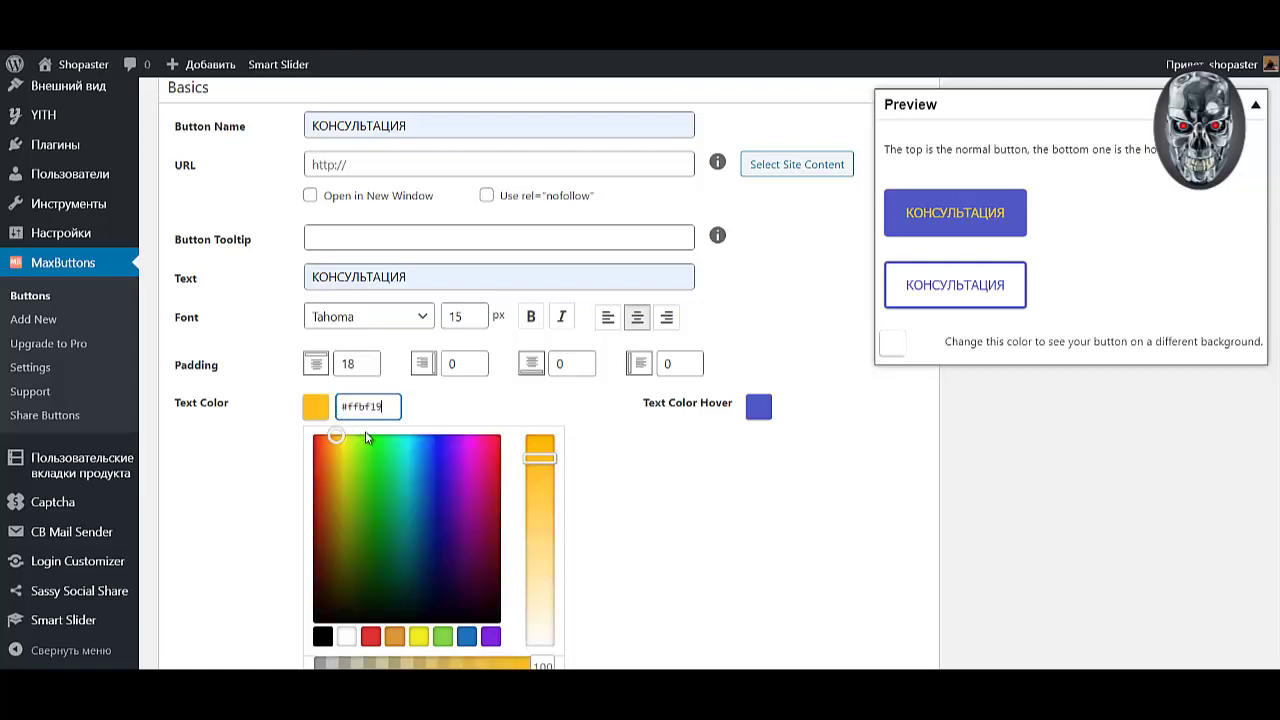
left_click(705, 523)
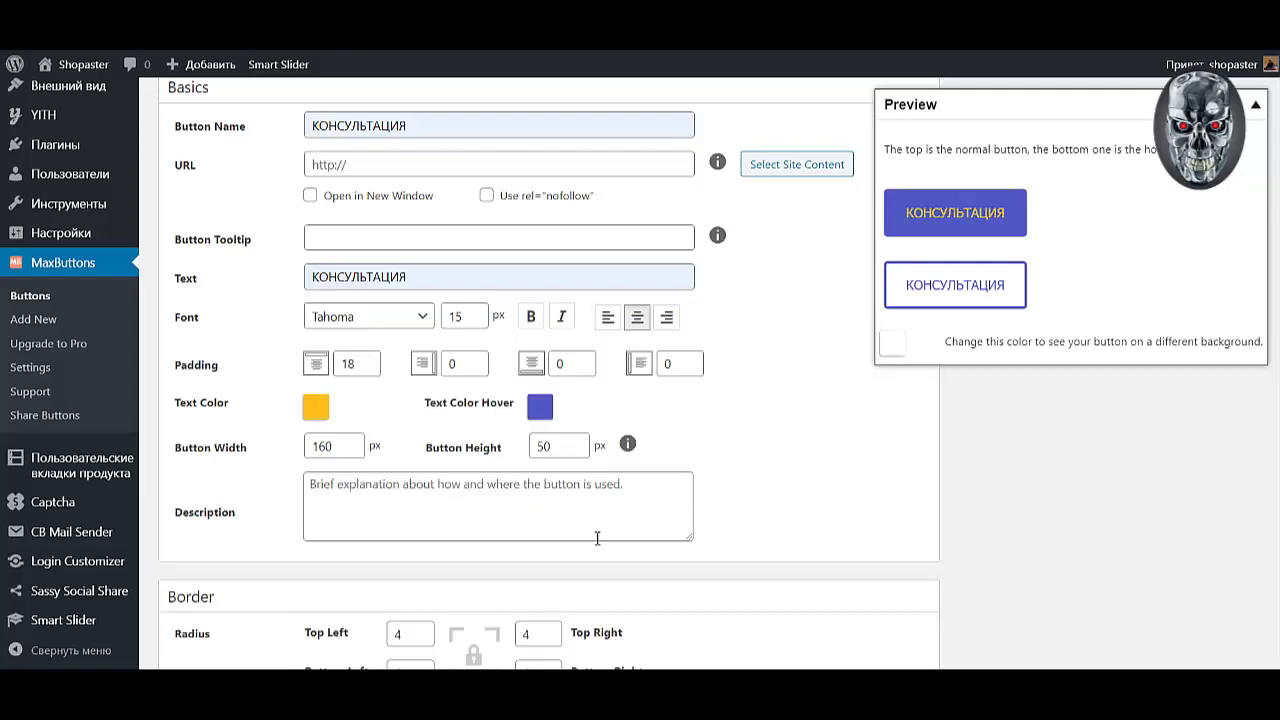
Set the button's hover text color to #ffbf19.
left_click(539, 408)
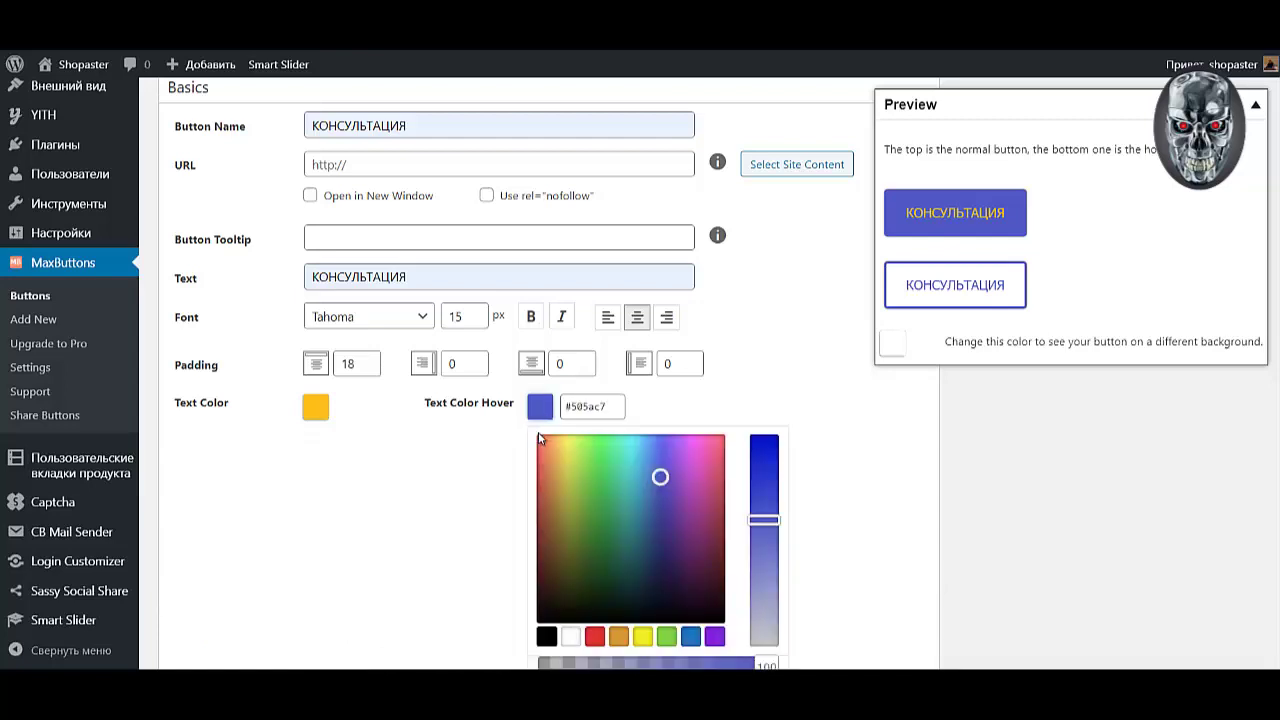
triple_click(612, 408)
type("#ffbf19")
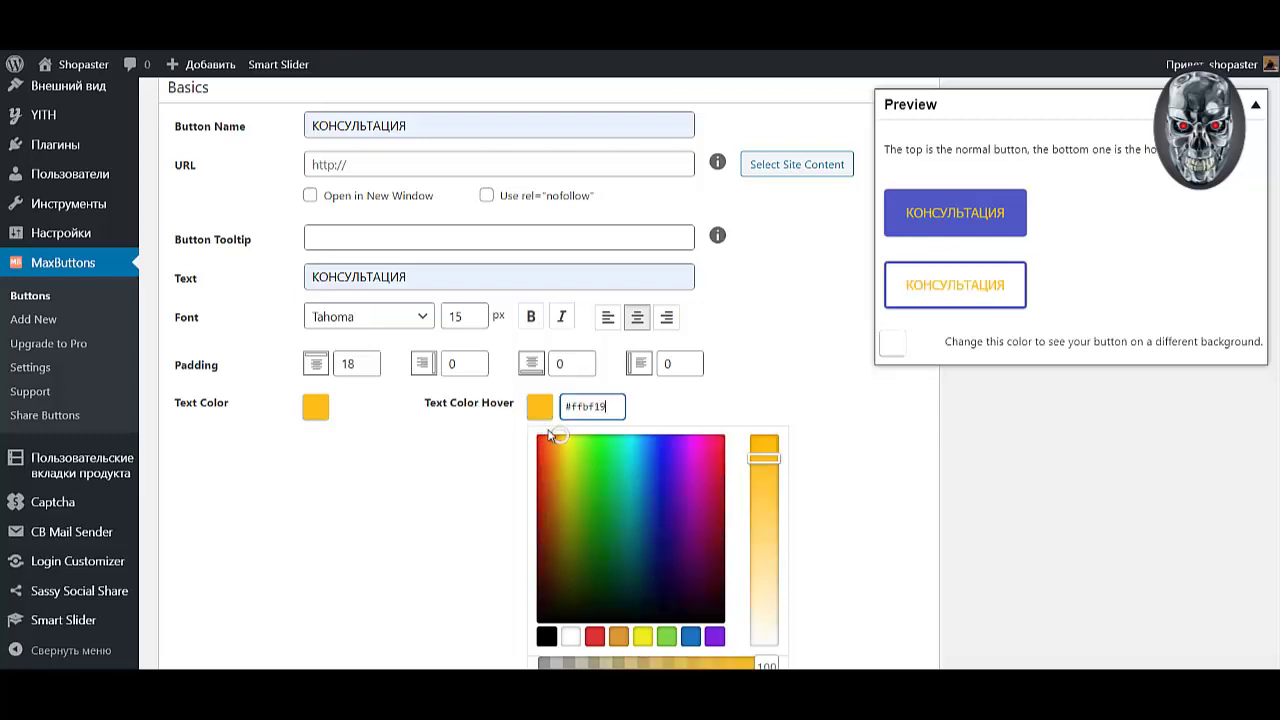
left_click(796, 381)
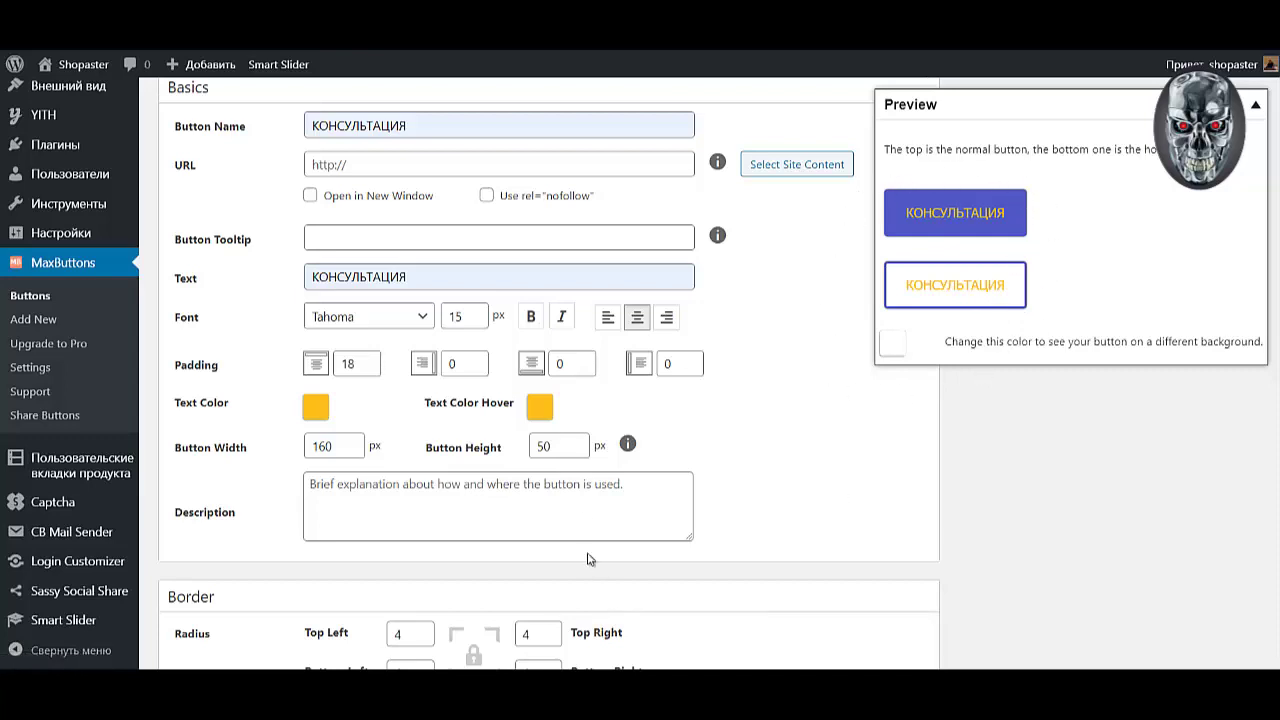
Set the border color and the border hover color to the same amber as the button text.
scroll(575, 515, "down", 3)
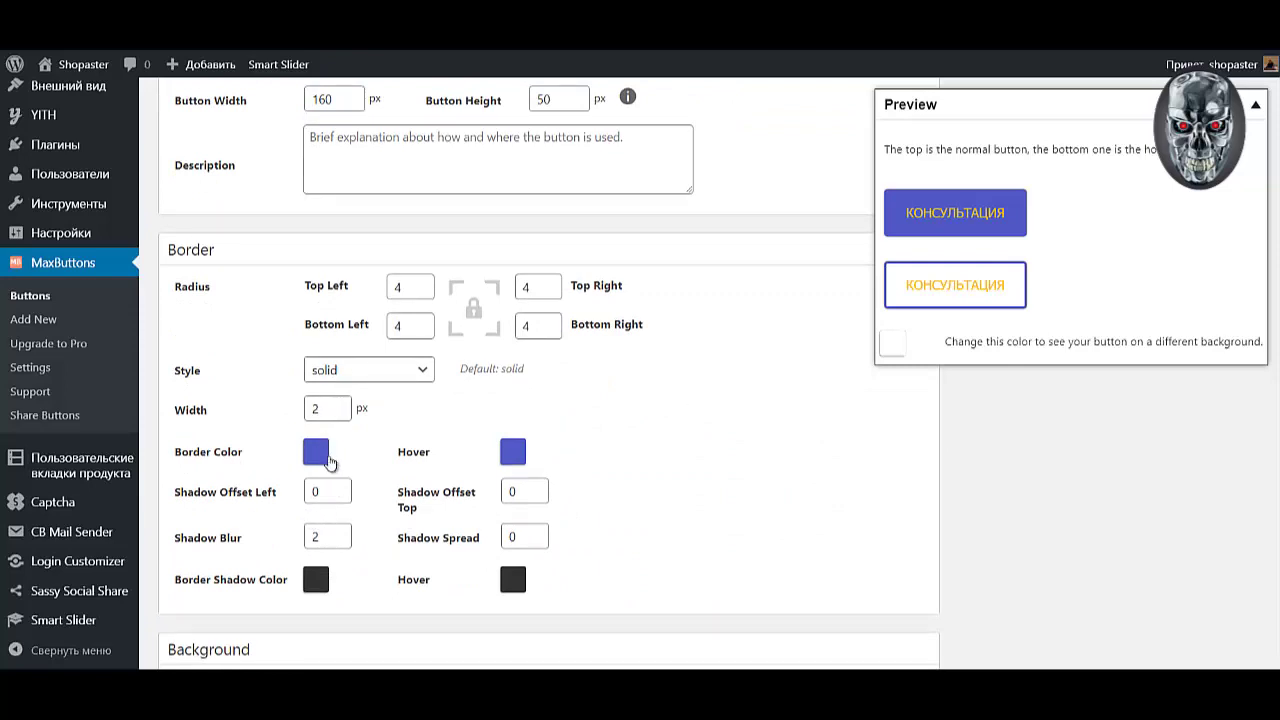
left_click(316, 453)
left_click_drag(390, 452, 318, 457)
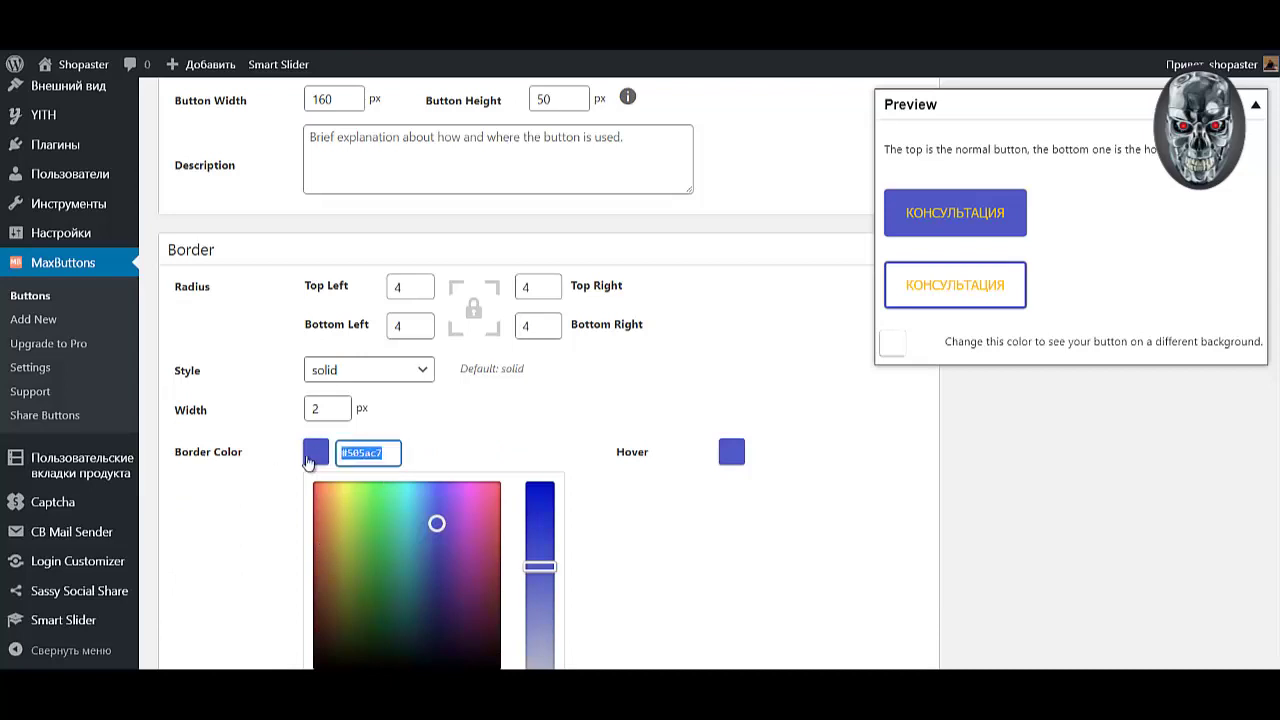
type("#ffbf15")
left_click(731, 452)
left_click_drag(592, 452, 414, 457)
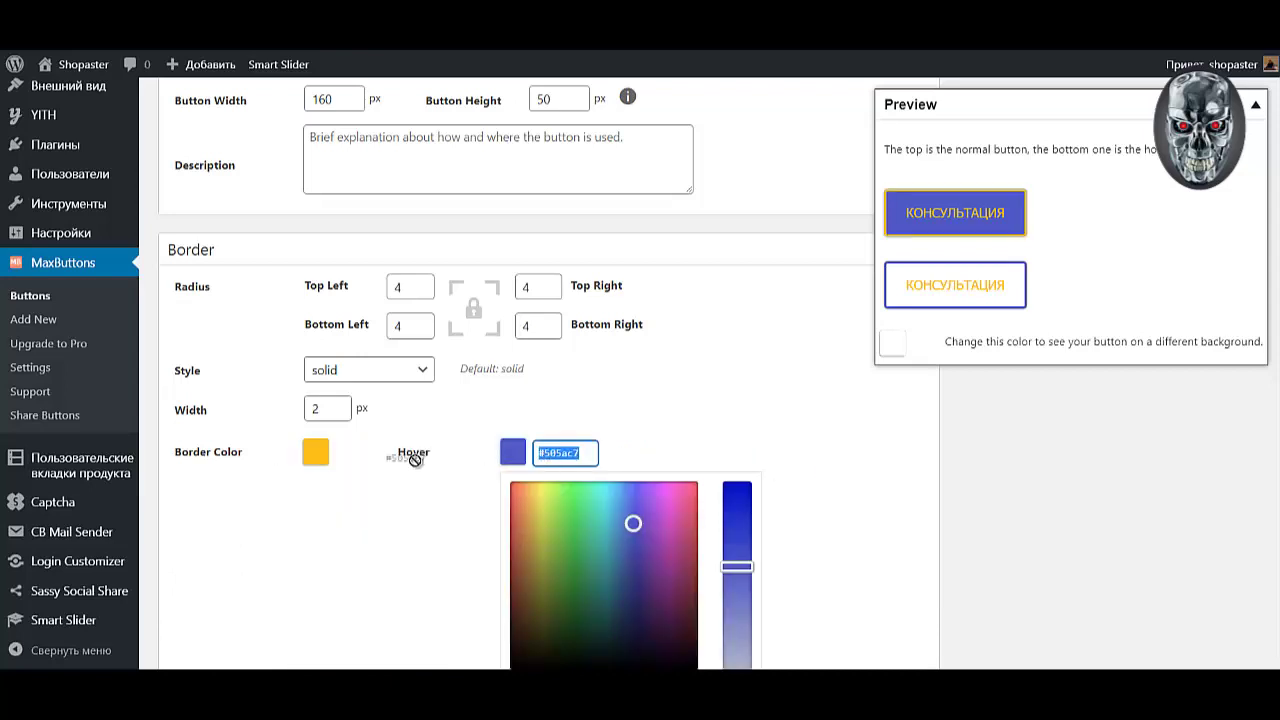
type("#ffbf15")
left_click(734, 386)
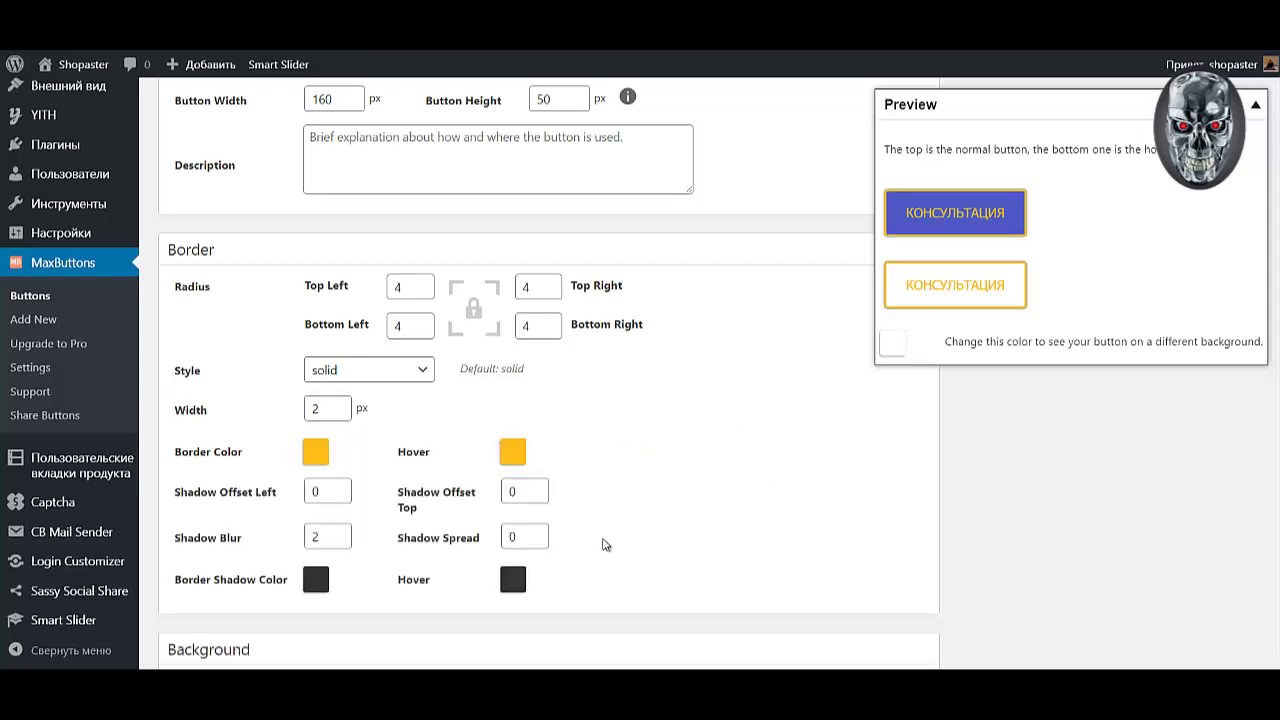
Set the button's background color and background hover color to black.
scroll(509, 557, "down", 3)
scroll(440, 546, "down", 1)
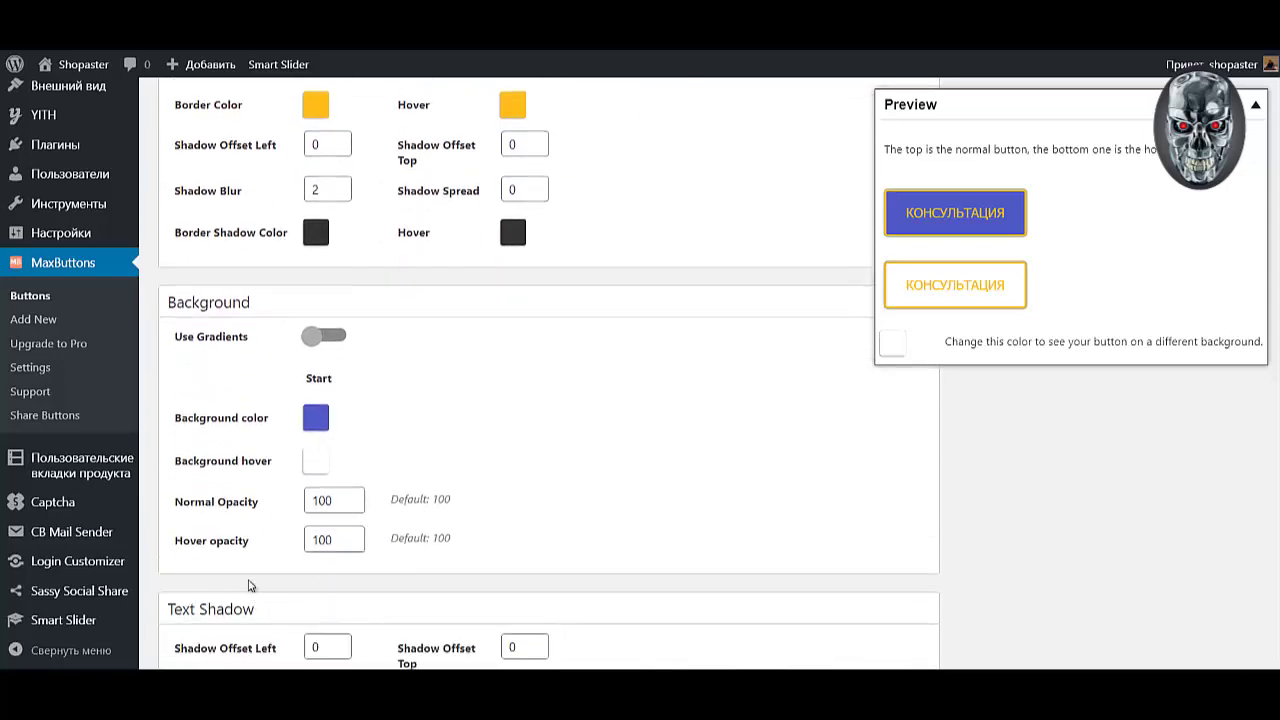
left_click(316, 420)
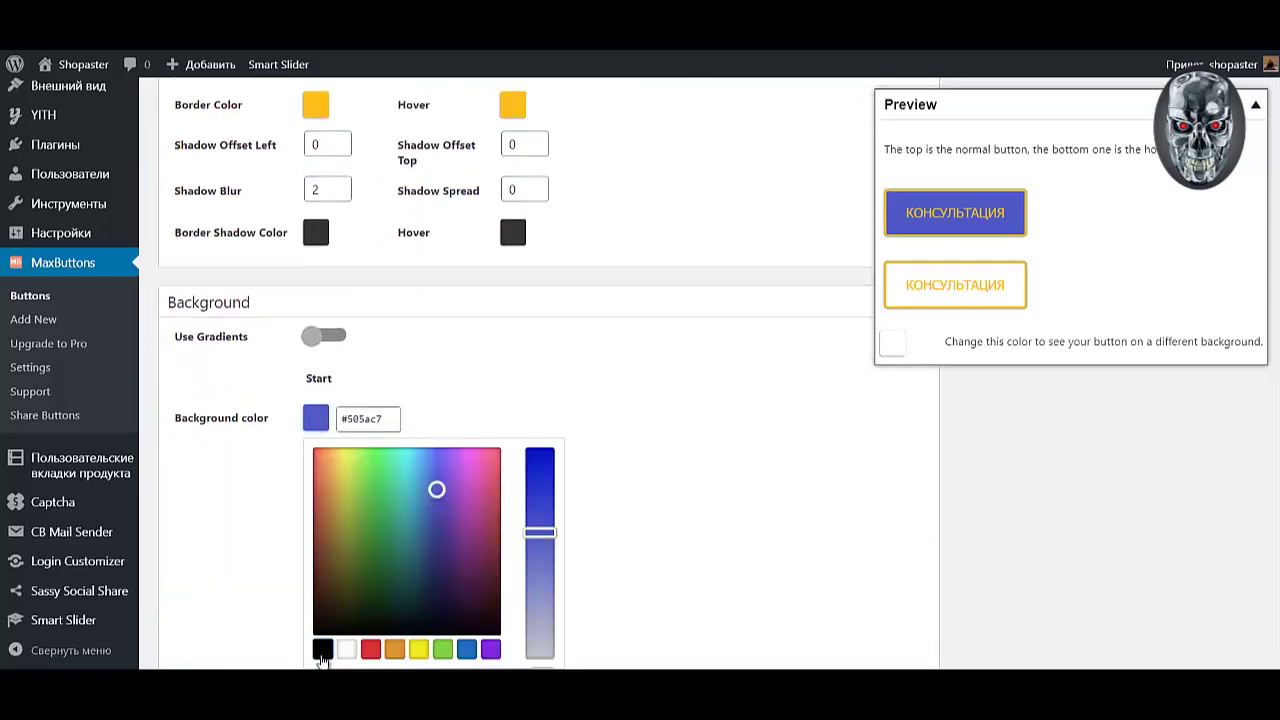
left_click(322, 649)
left_click(603, 513)
left_click(316, 460)
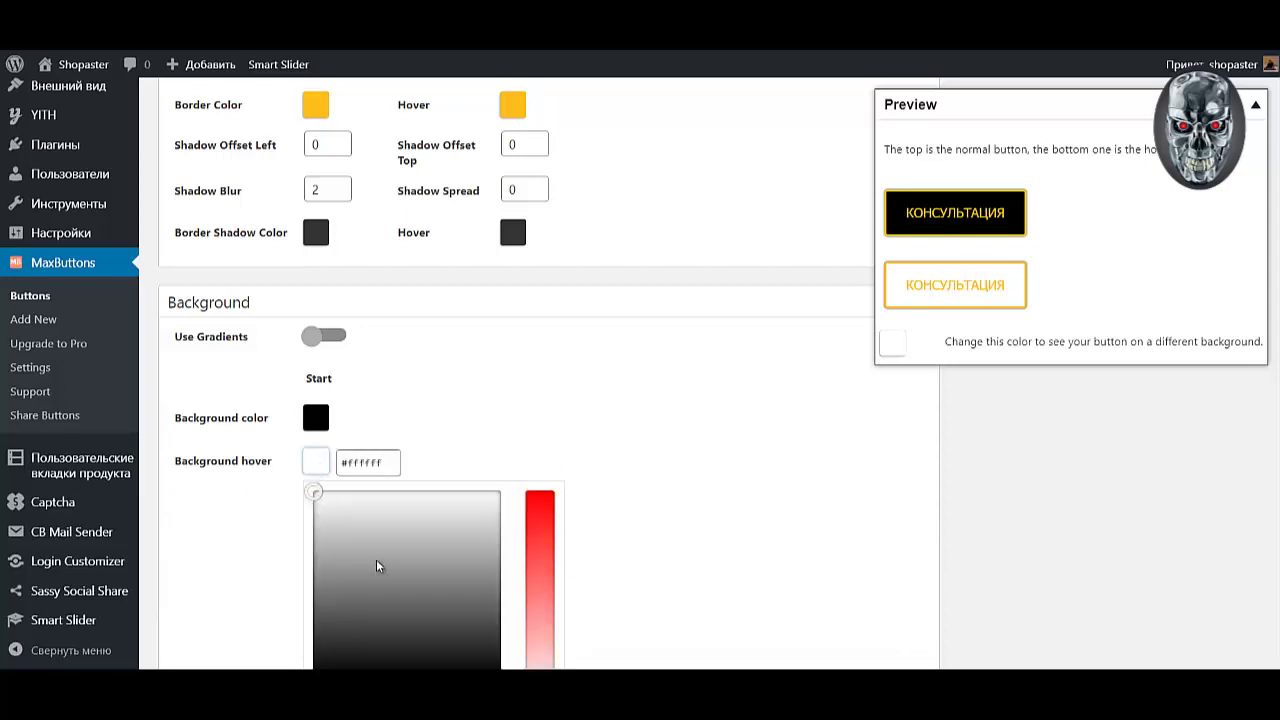
scroll(377, 566, "down", 3)
left_click(322, 431)
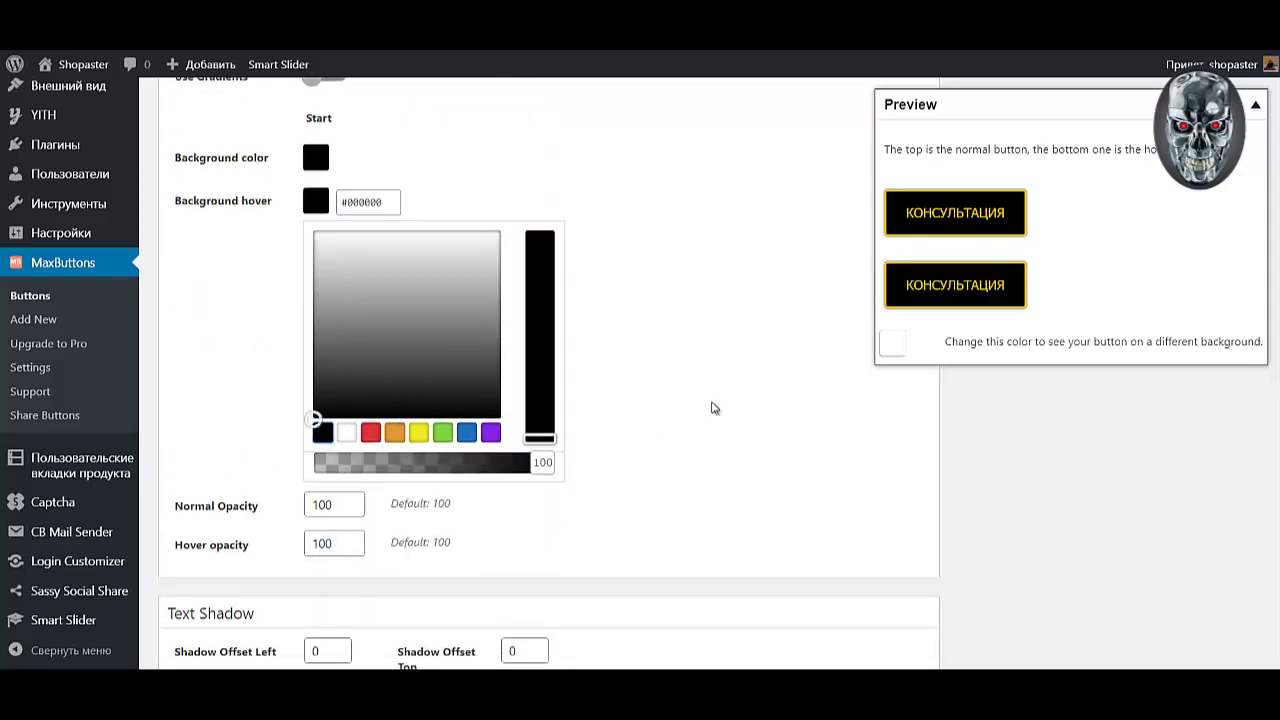
left_click(735, 396)
Enable gradients for the background and set the normal background's end color to #ffbf19.
scroll(605, 456, "up", 1)
scroll(605, 456, "up", 1)
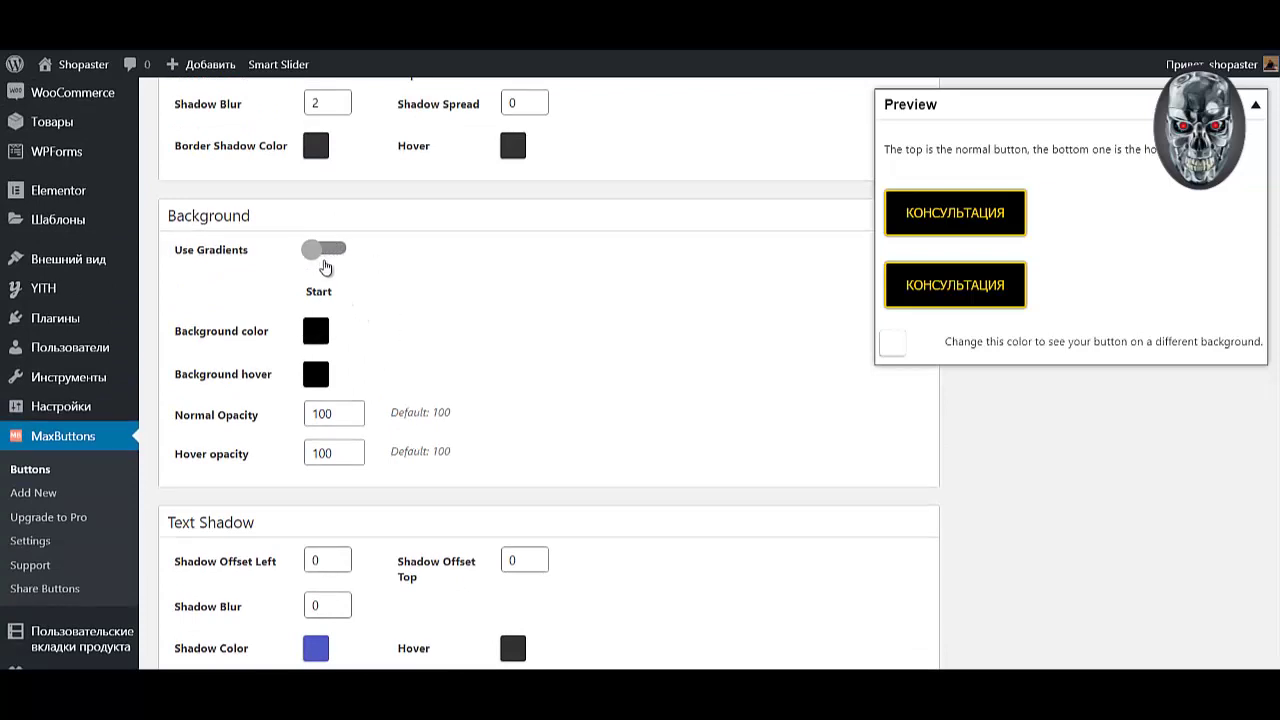
left_click(326, 251)
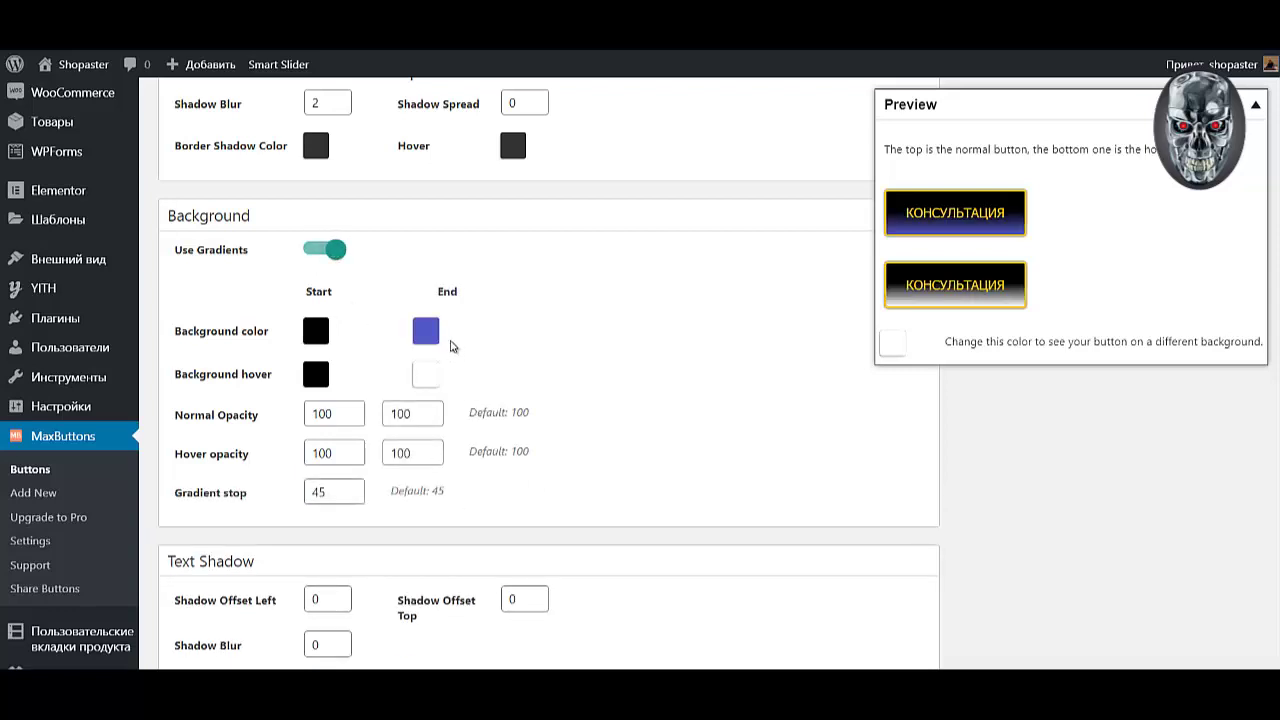
left_click(425, 331)
left_click_drag(500, 333, 452, 333)
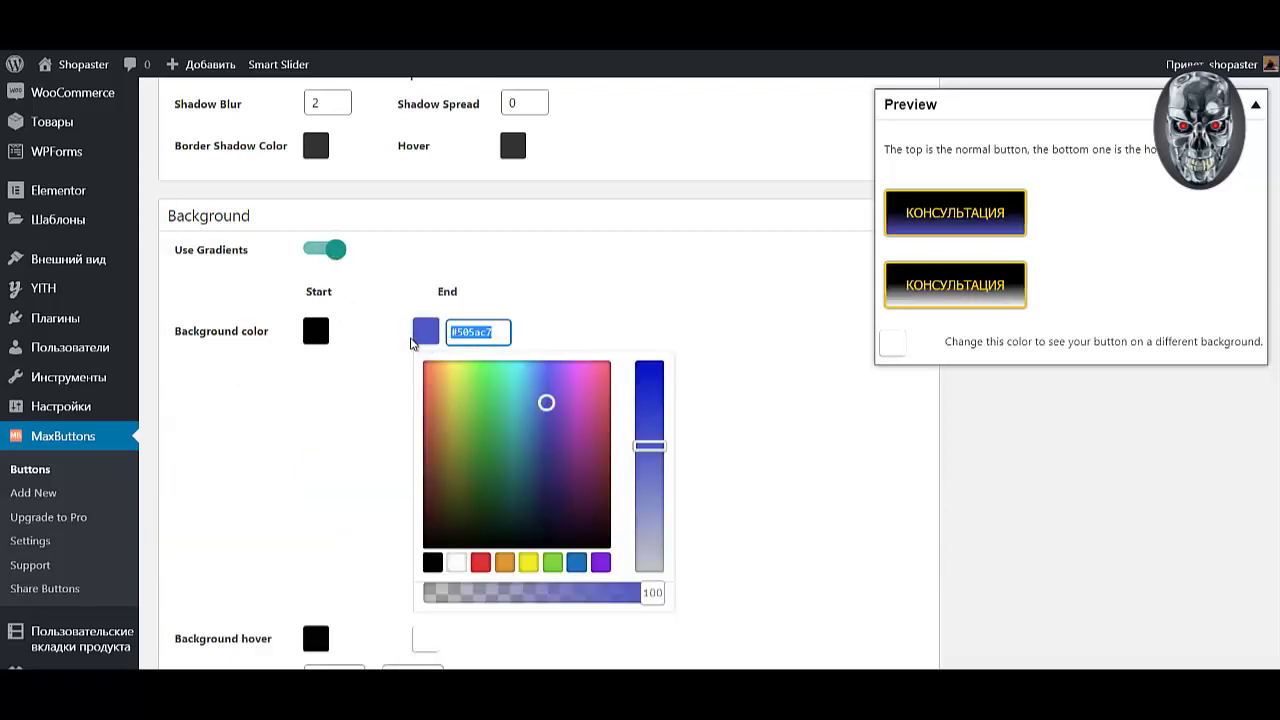
type("#ffbf19")
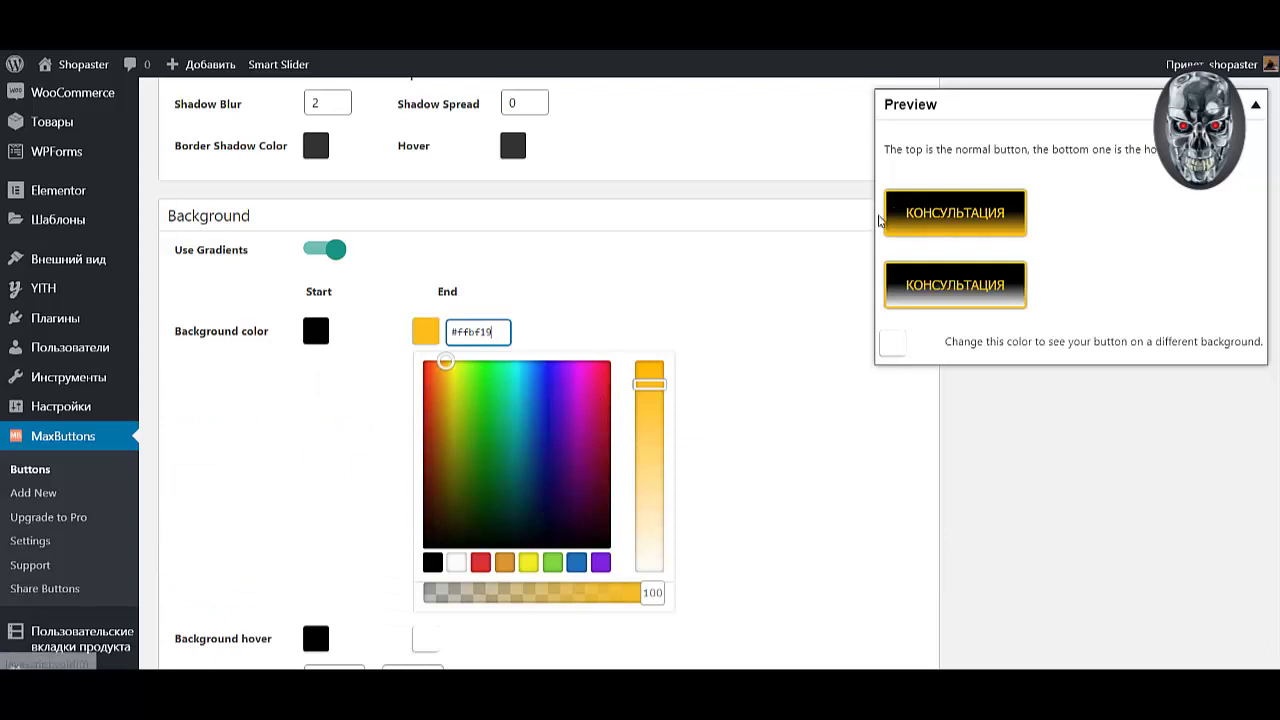
left_click(729, 318)
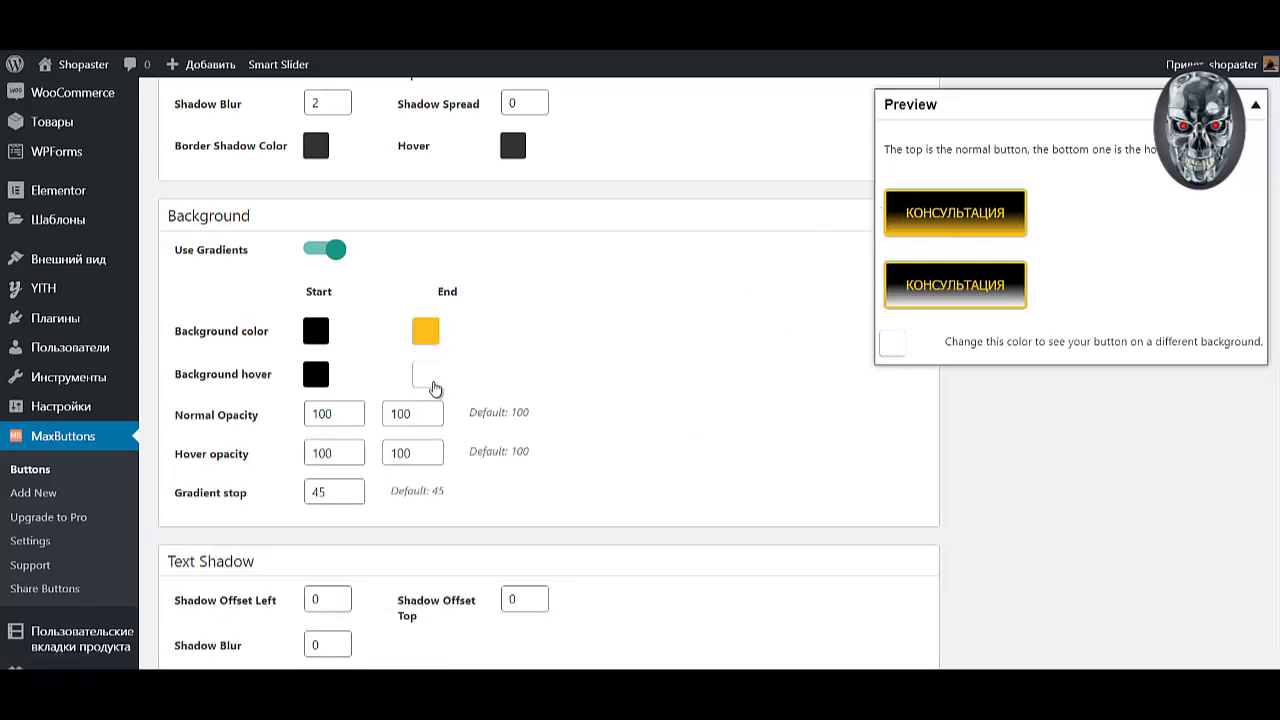
Set the hover background's gradient end color to the same amber as the normal background's end color.
left_click(426, 375)
left_click_drag(509, 375, 386, 376)
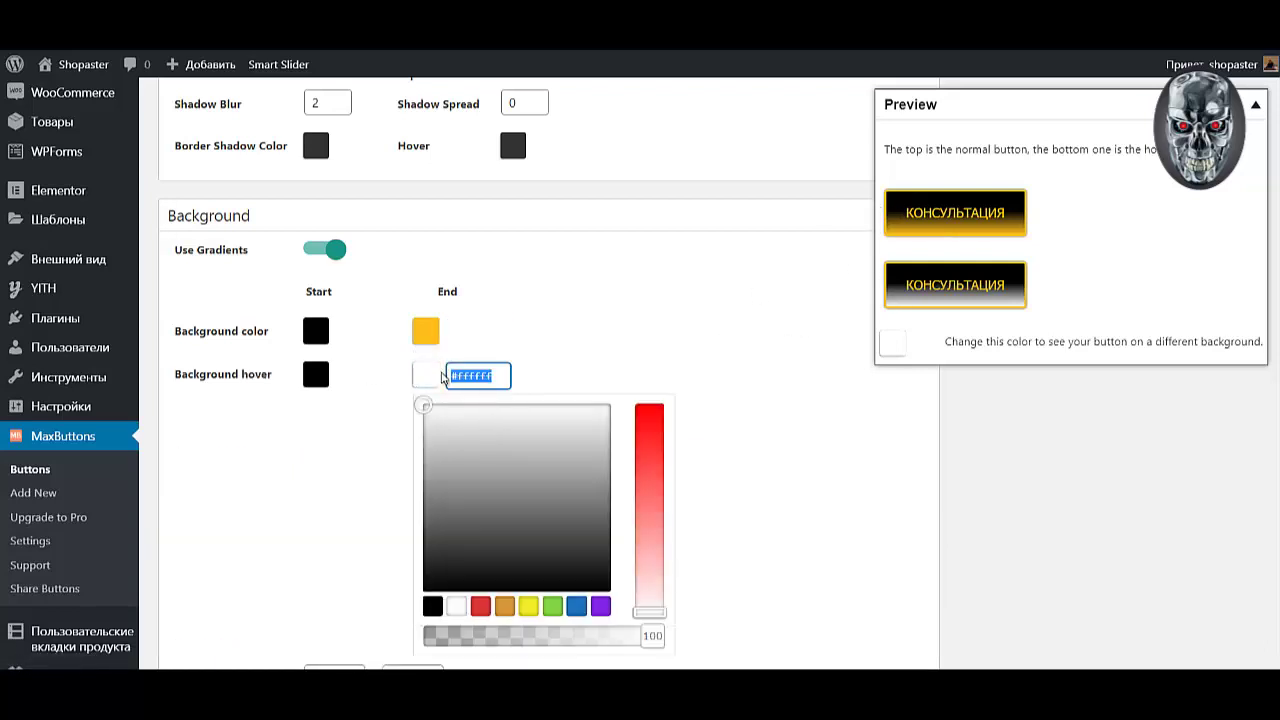
key("ctrl+v")
left_click(706, 303)
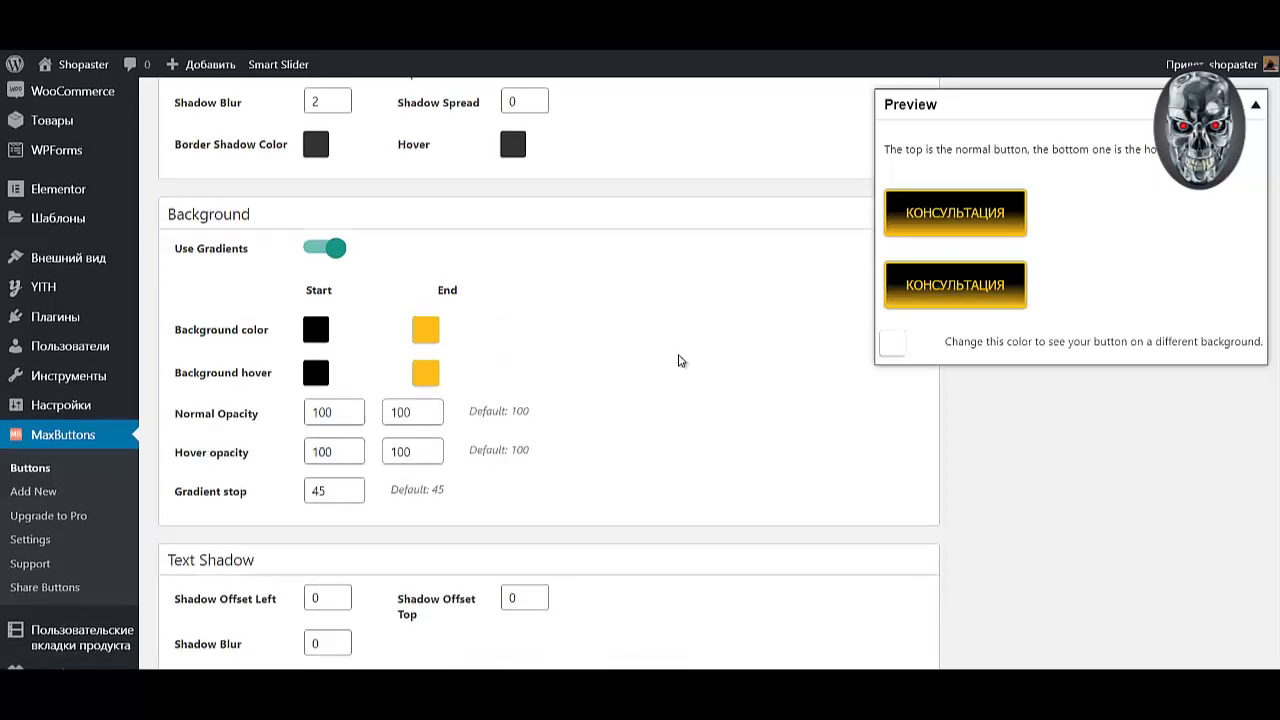
Set the normal text shadow color to black.
scroll(680, 360, "down", 3)
left_click(315, 341)
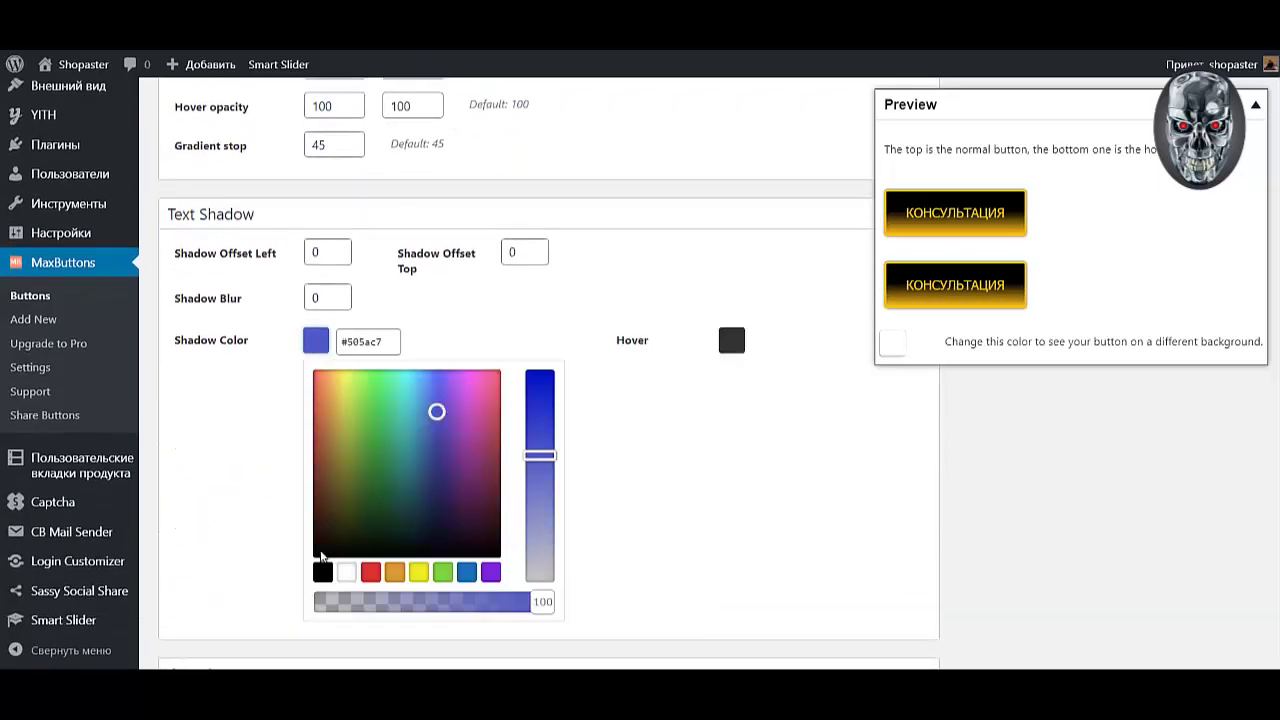
left_click(322, 571)
left_click(686, 449)
Set the border radius of all four linked corners to 10.
scroll(700, 495, "up", 10)
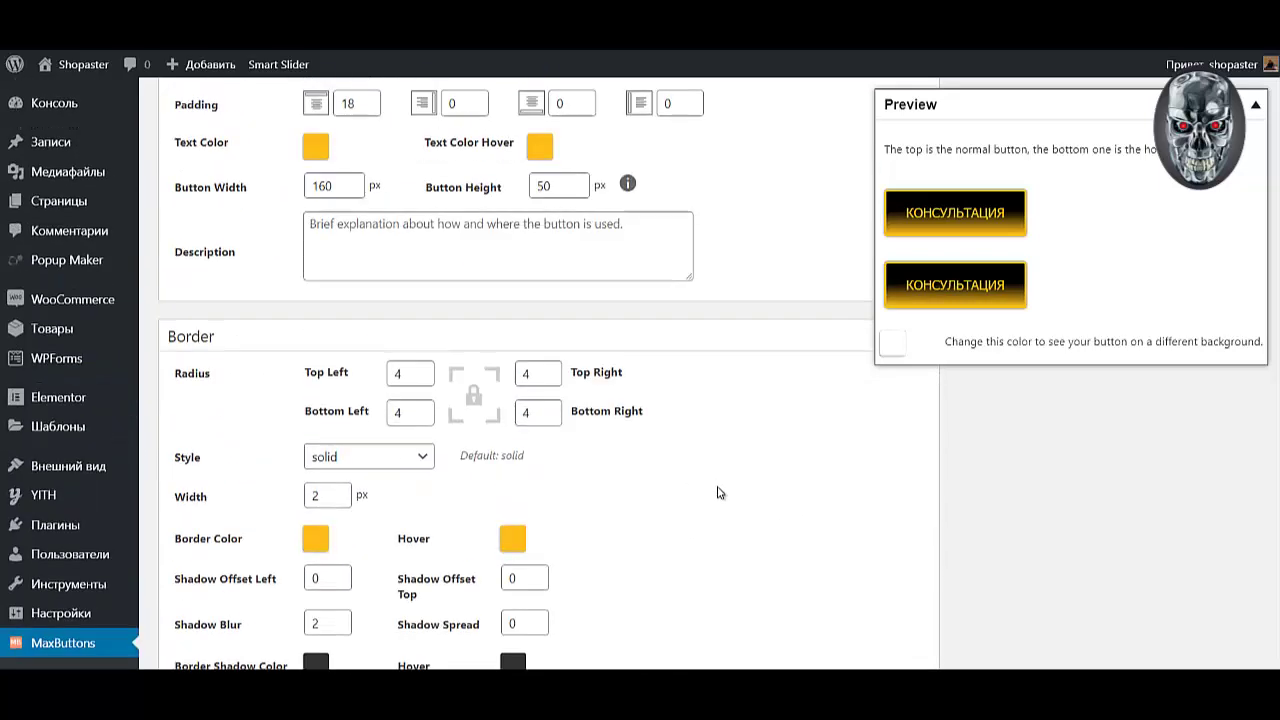
scroll(540, 571, "up", 3)
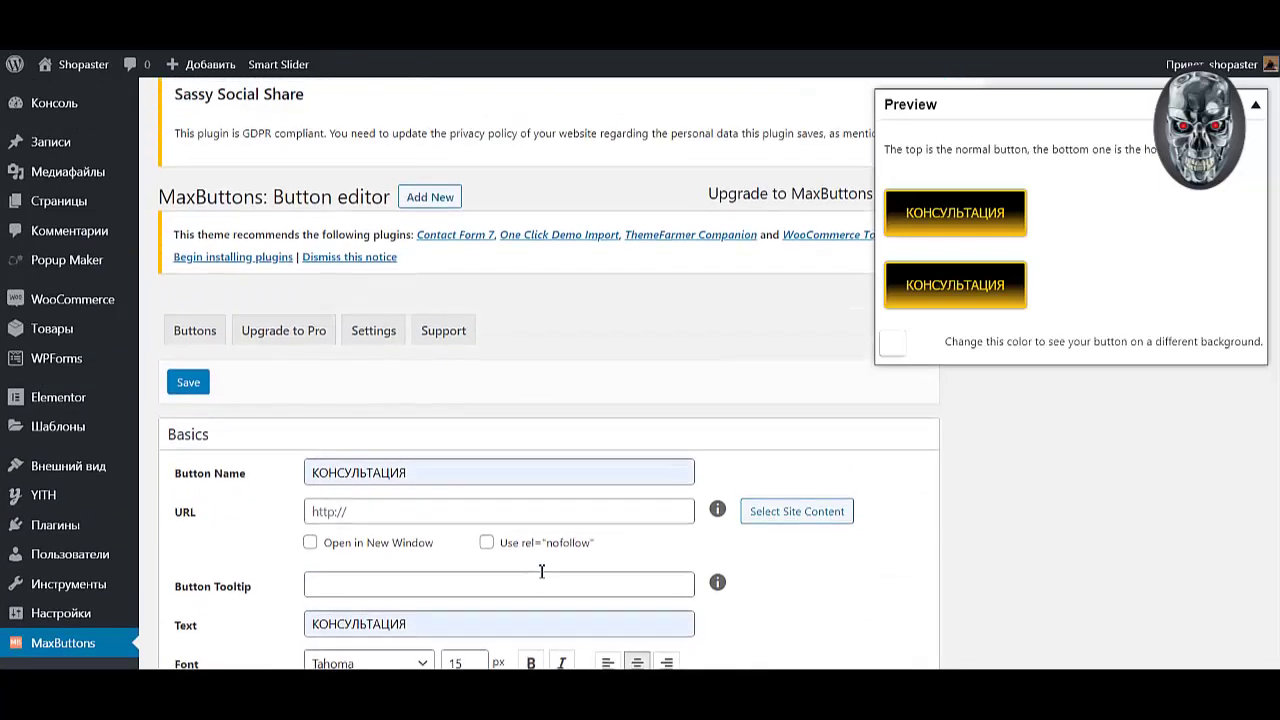
scroll(543, 585, "down", 4)
scroll(565, 625, "down", 2)
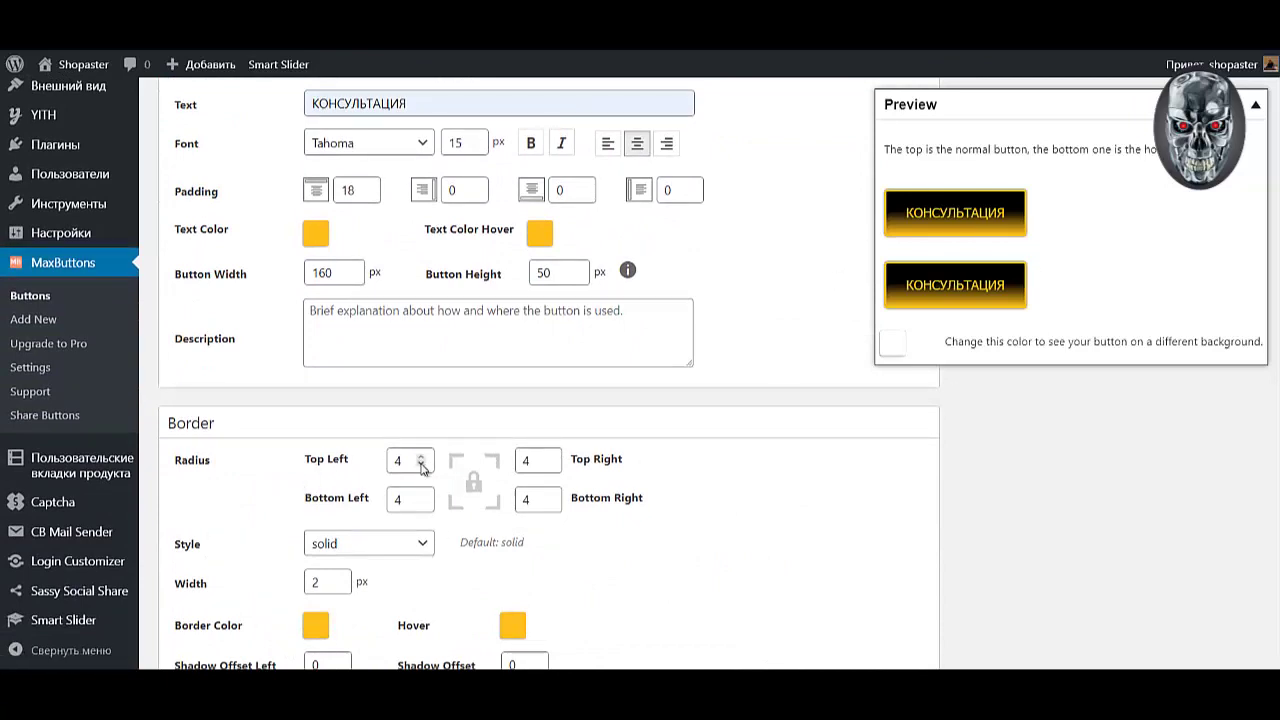
left_click(346, 462)
type("10")
left_click(716, 606)
Unlink the border corners and set the top-right radius to 5.
double_click(541, 461)
type("5")
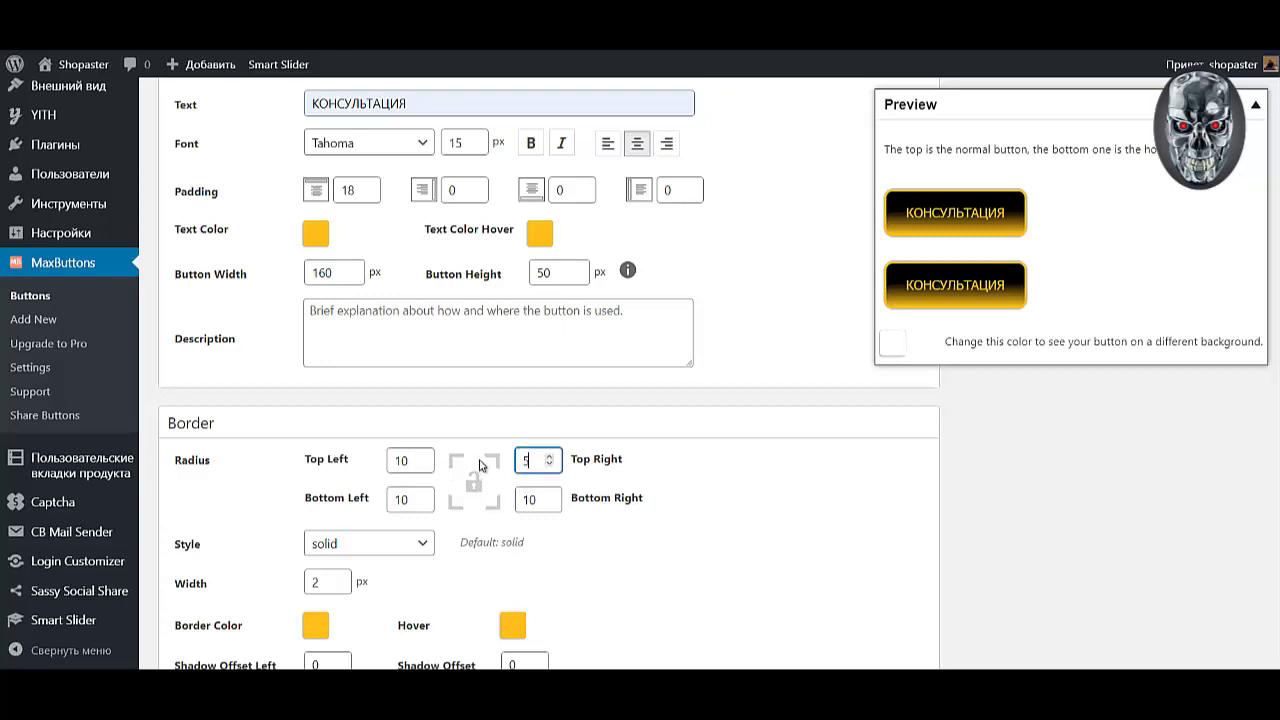
Set the bottom-left border radius to 5 and save the button.
key("Tab")
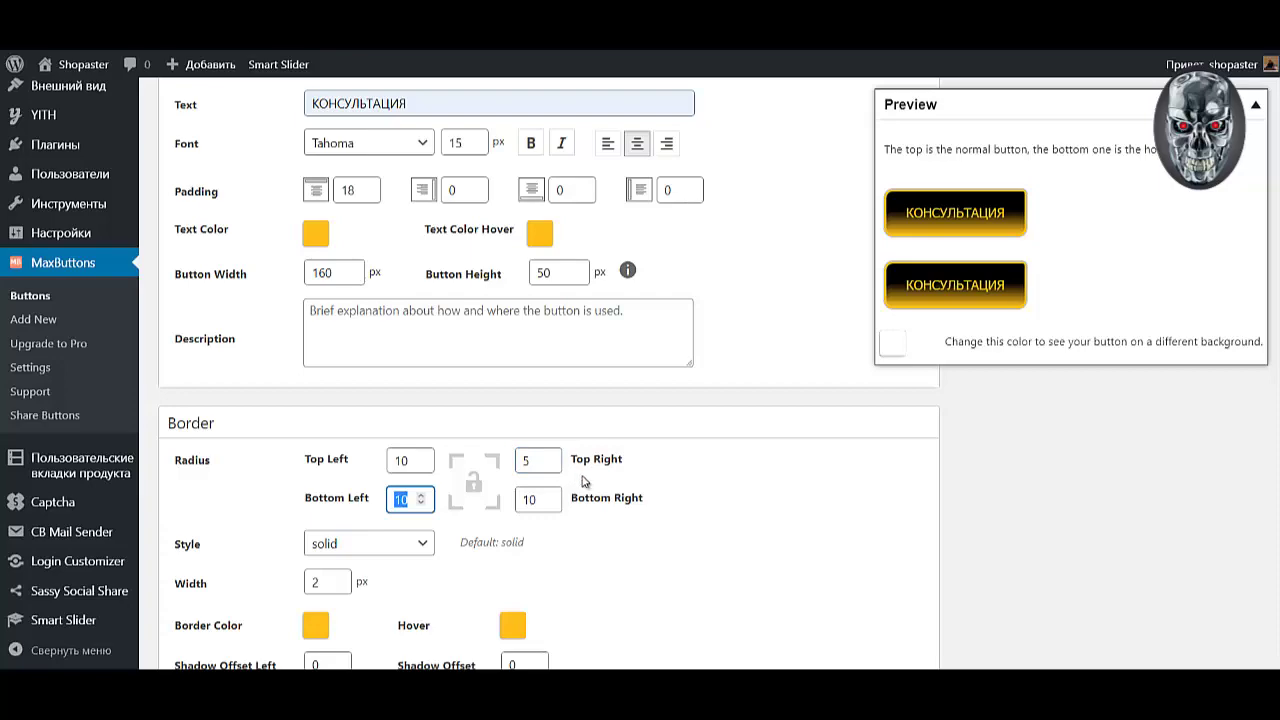
type("5")
left_click(675, 562)
scroll(695, 490, "up", 3)
scroll(695, 490, "down", 20)
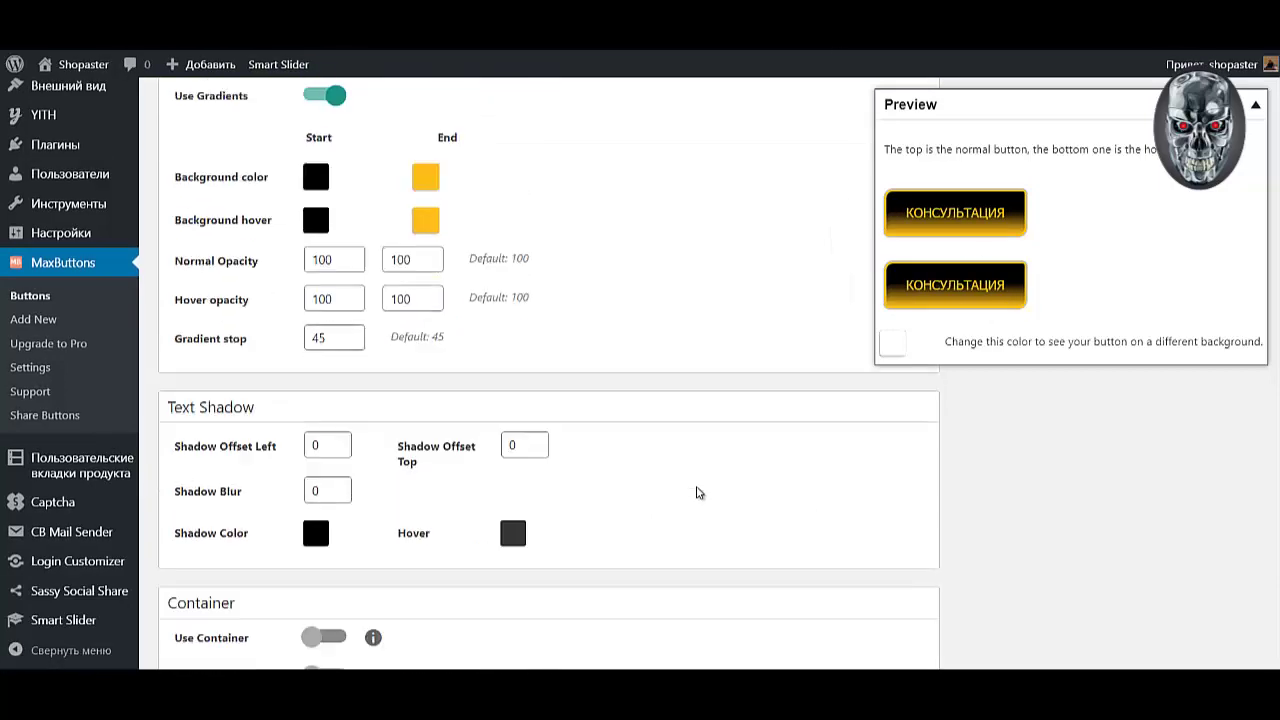
scroll(697, 492, "down", 2)
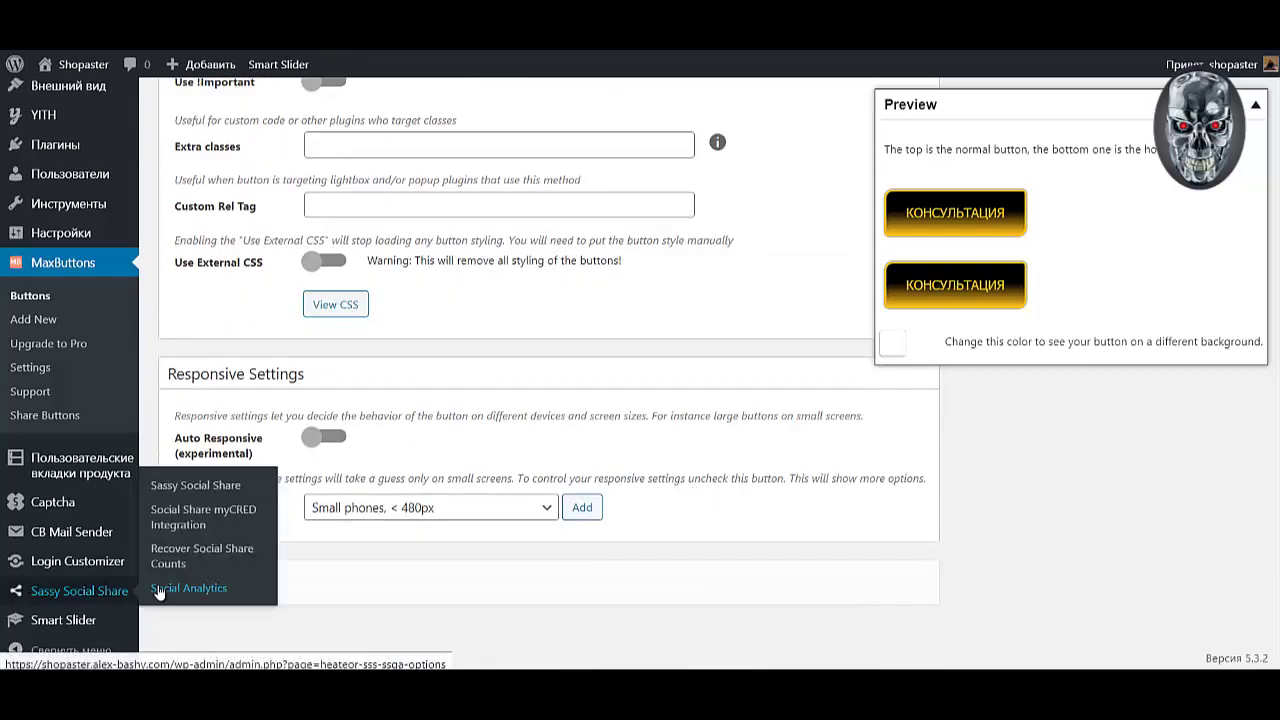
left_click(190, 582)
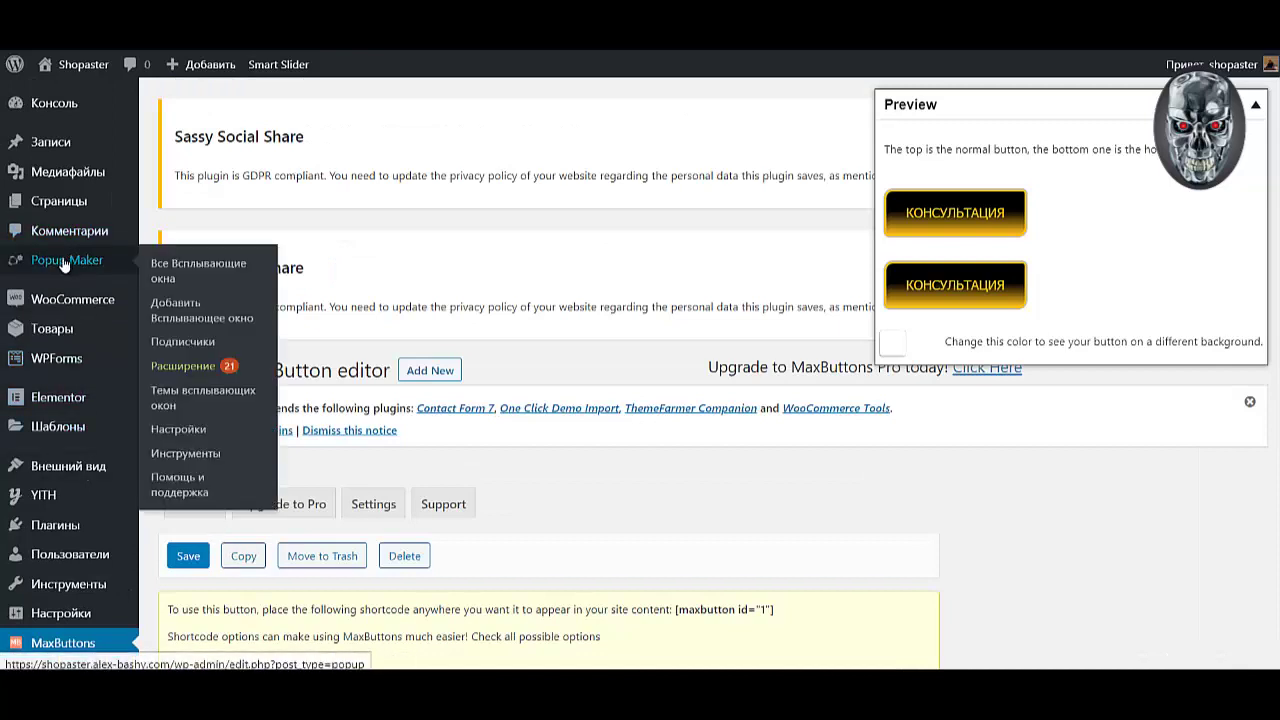
Open the Popup Maker popups list, and reopen the КОНСУЛЬТАЦИЯ button for editing from the MaxButtons overview.
left_click(62, 258)
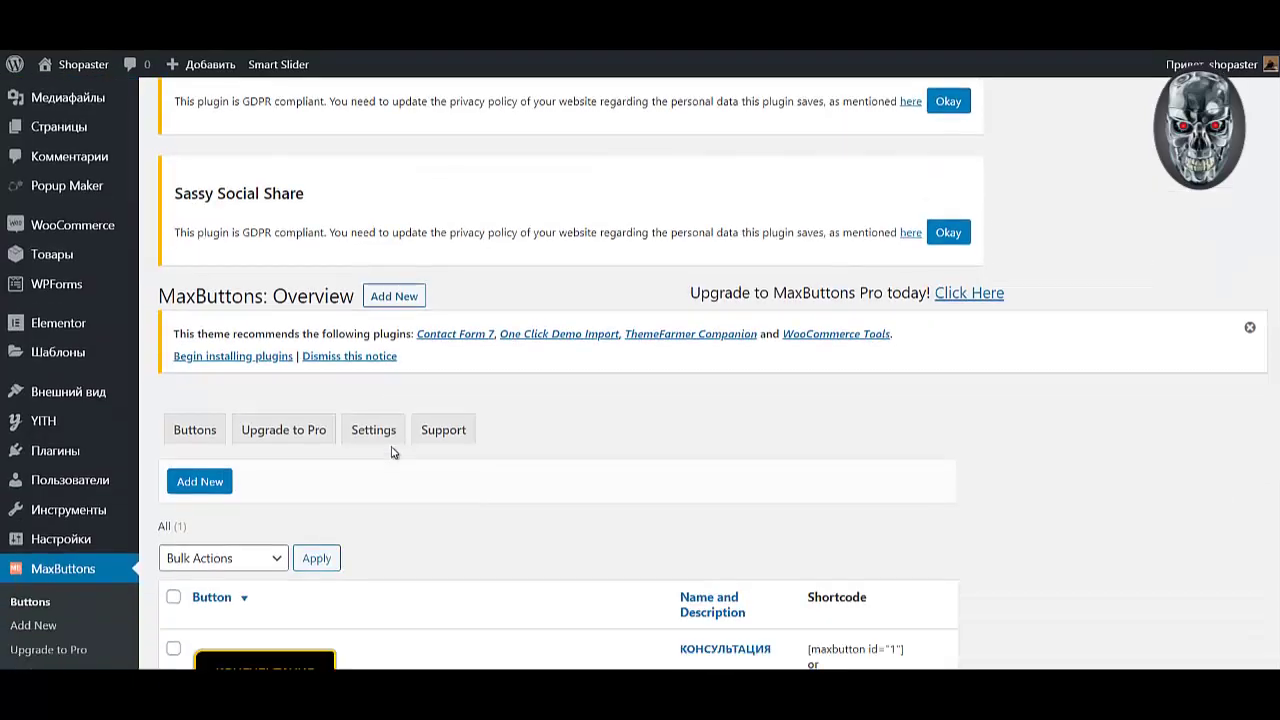
scroll(282, 373, "down", 3)
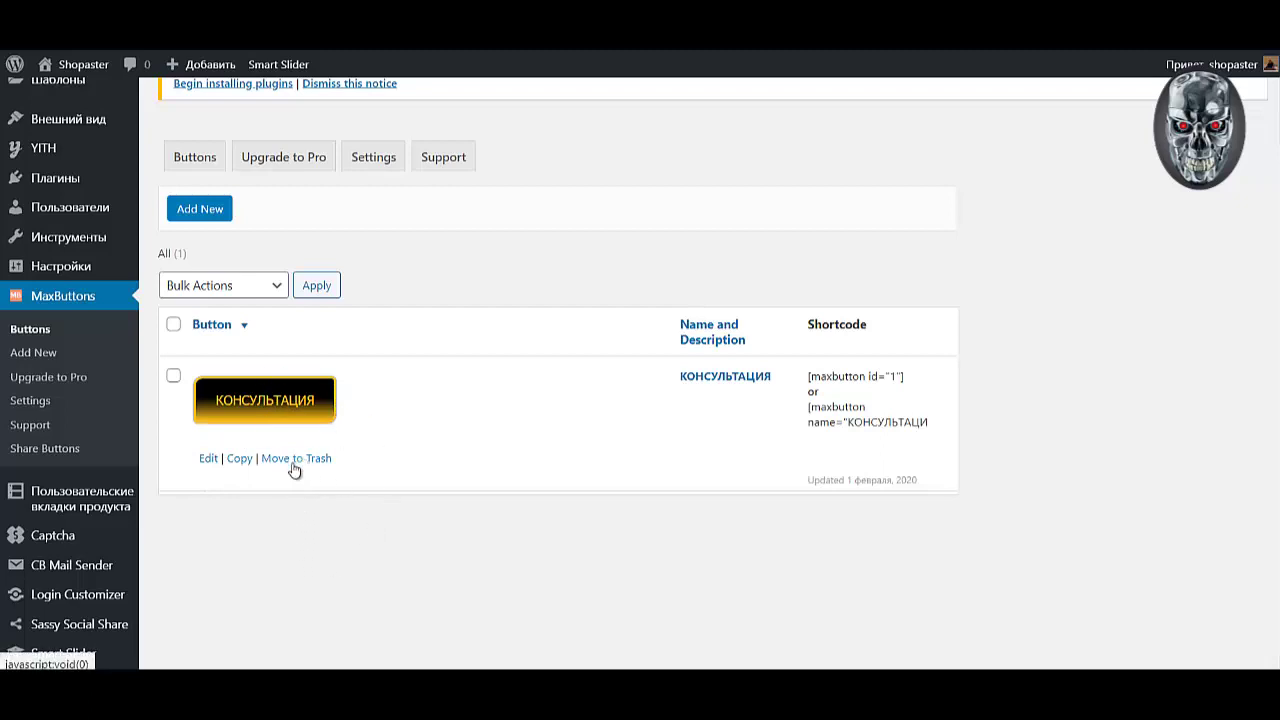
left_click(208, 460)
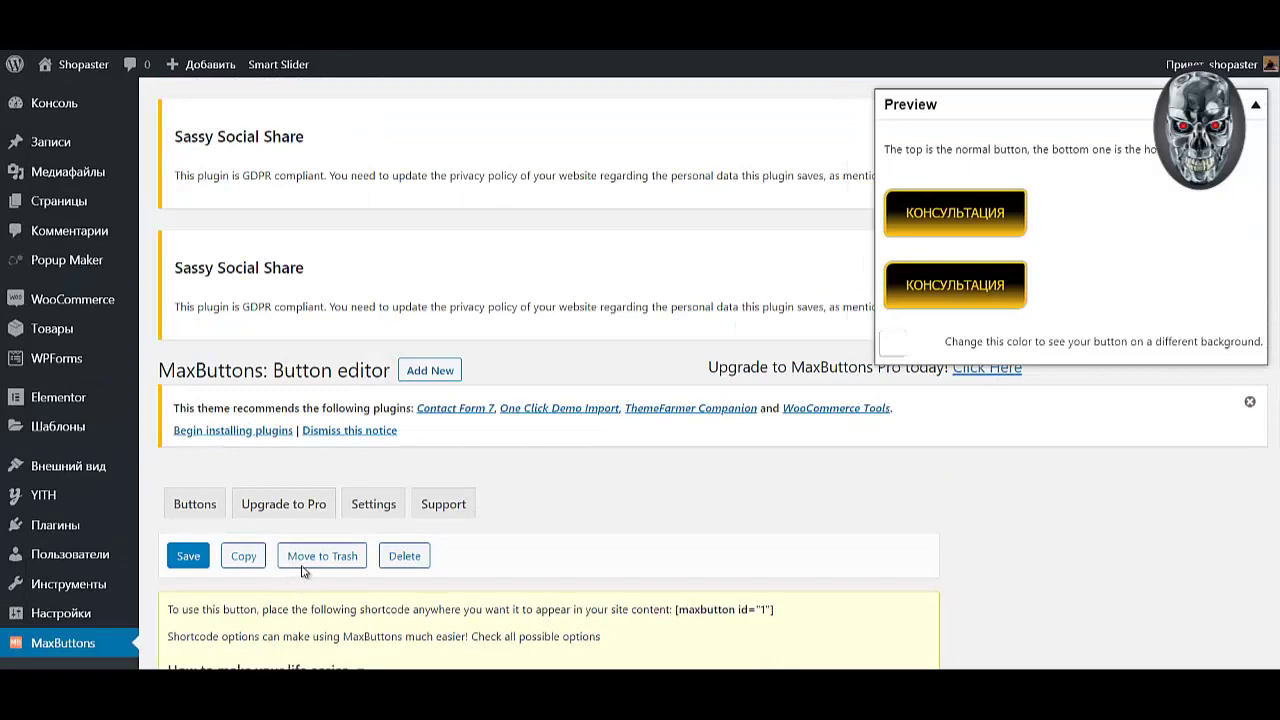
Enter popmake-81 as the button's extra class in the advanced settings.
scroll(305, 571, "down", 20)
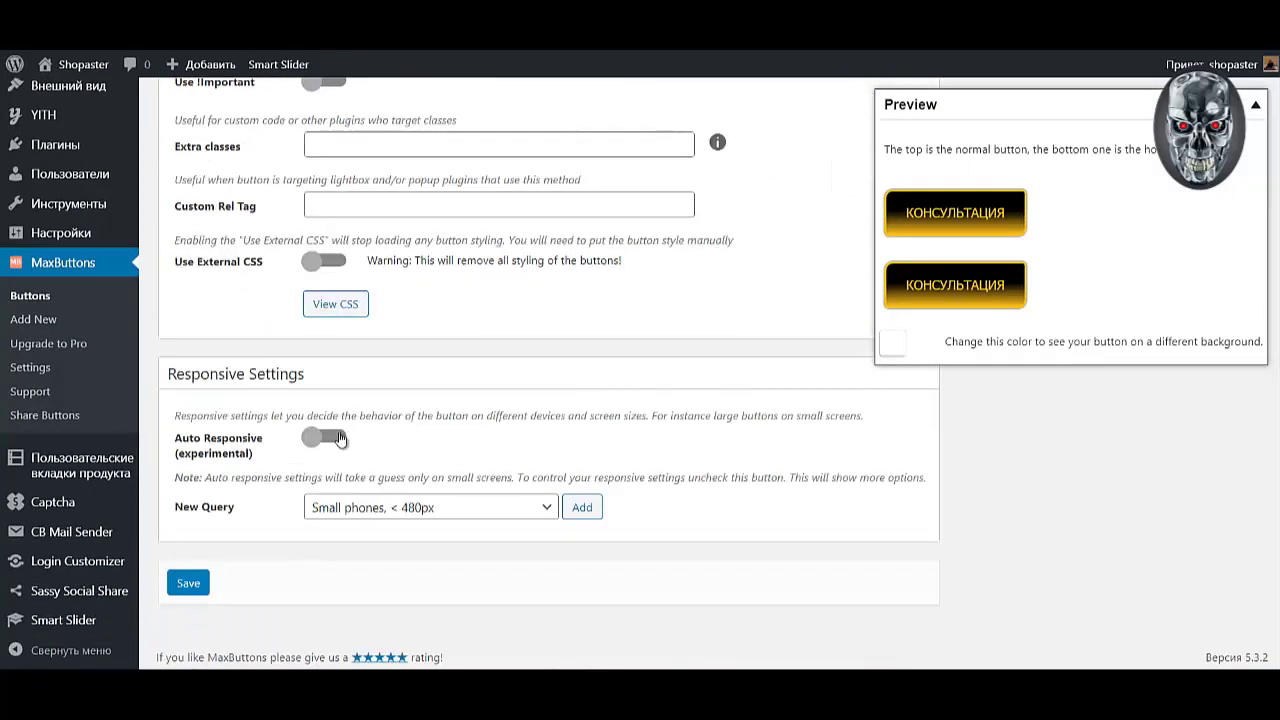
scroll(340, 438, "up", 3)
left_click(341, 406)
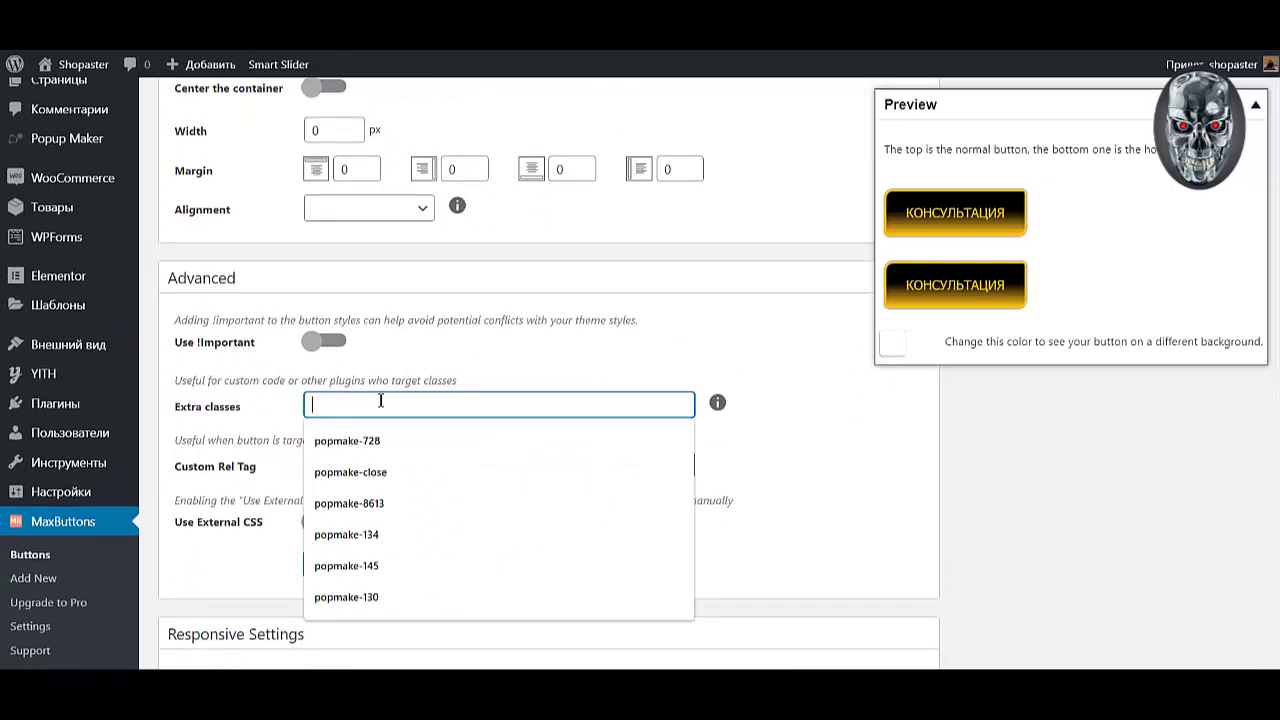
type("popmake-81")
Try bold formatting on the КОНСУЛЬТАЦИЯ button text and switch it back off.
scroll(734, 500, "up", 15)
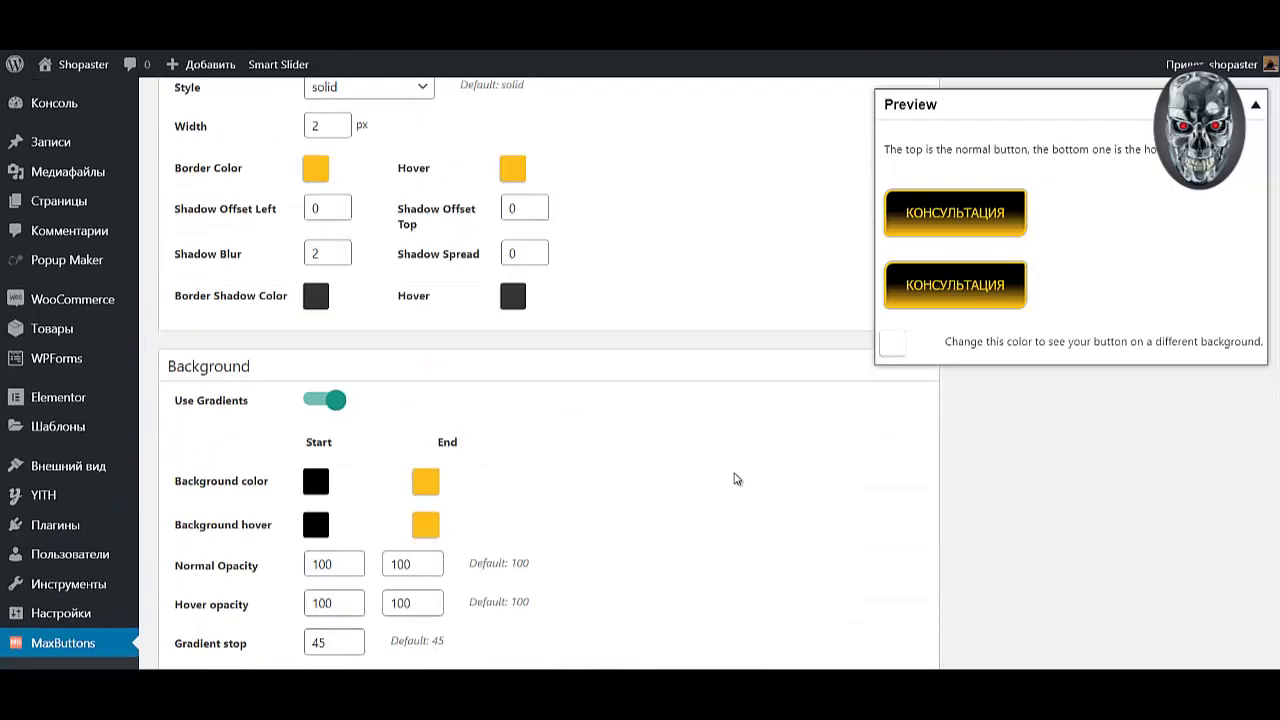
scroll(652, 525, "down", 3)
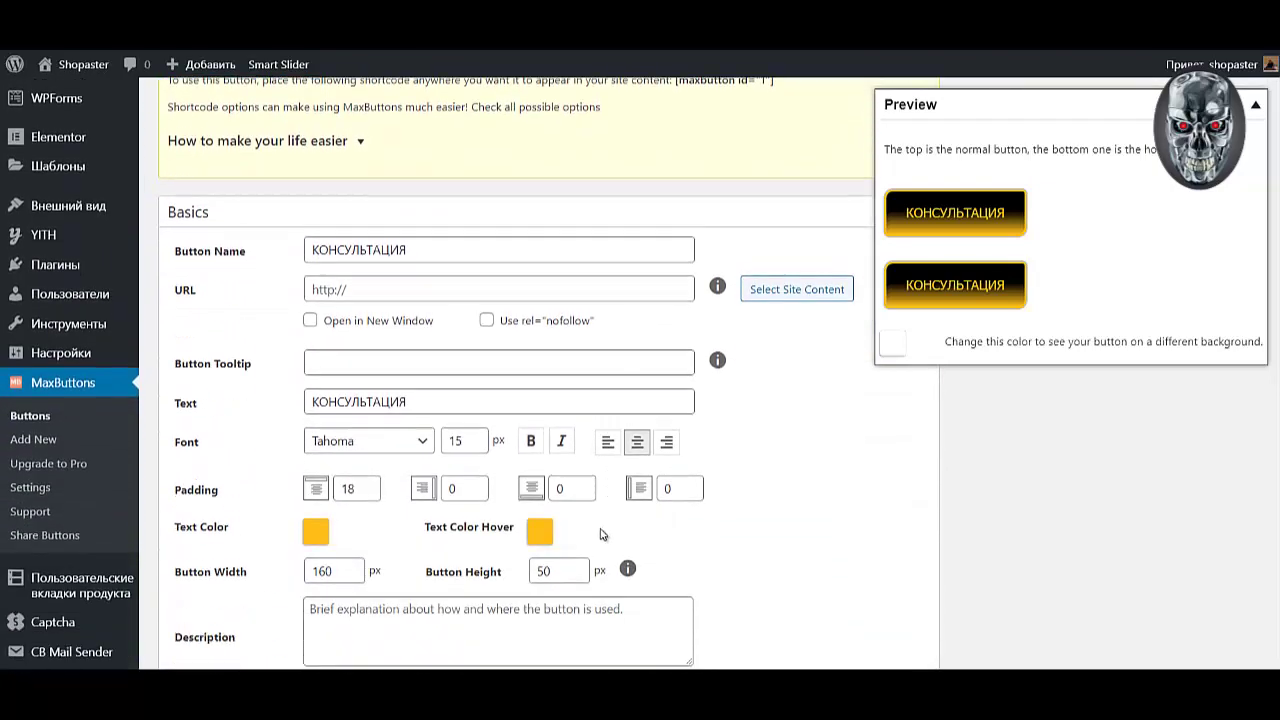
left_click(533, 441)
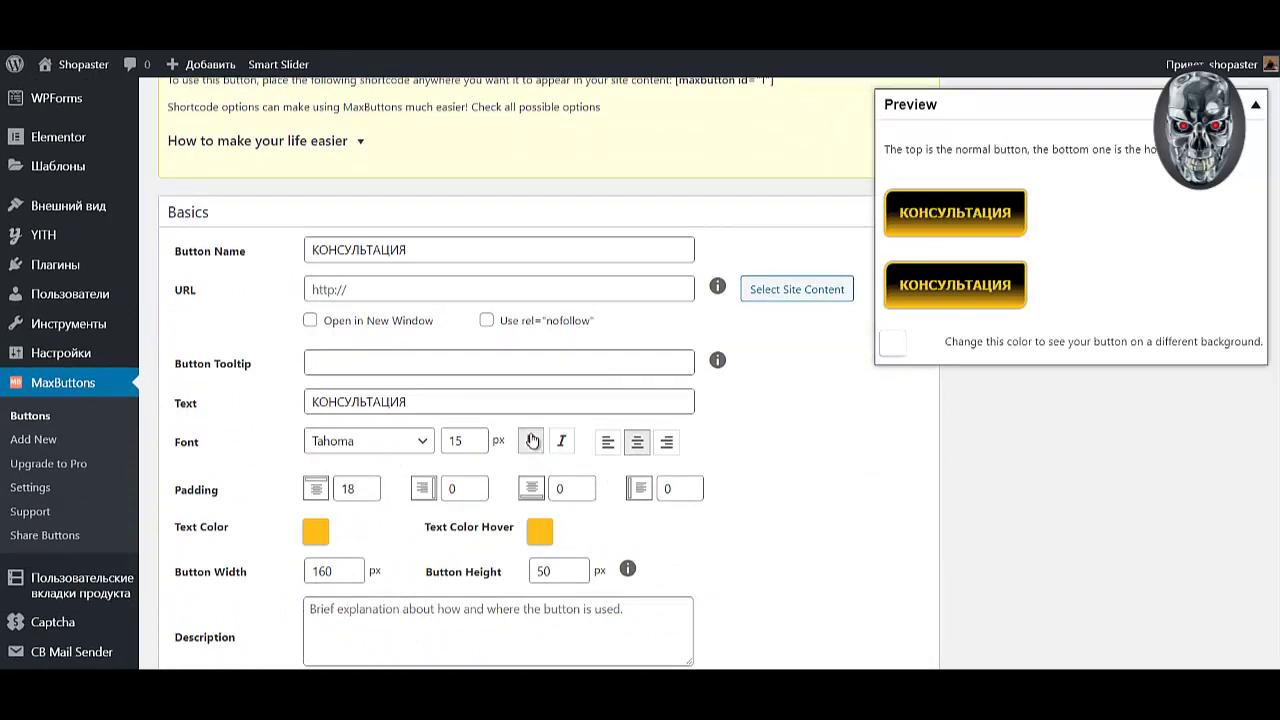
left_click(536, 447)
scroll(826, 571, "down", 3)
scroll(797, 580, "up", 5)
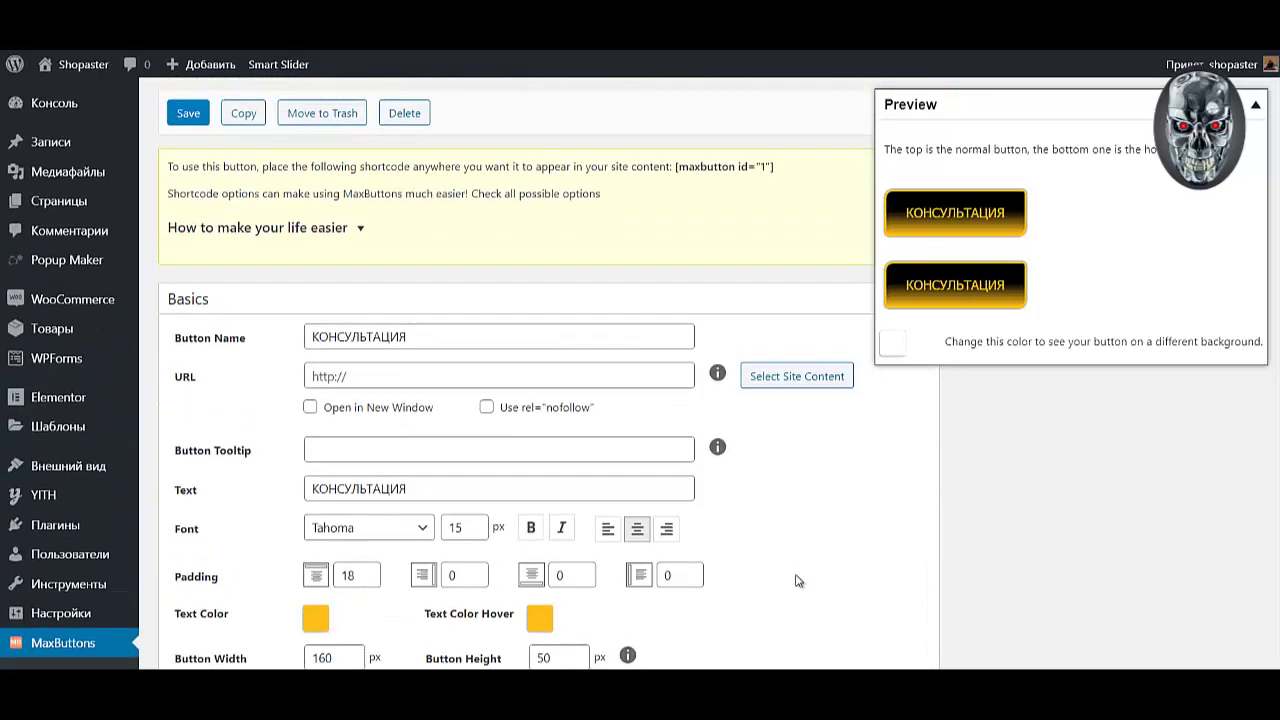
Save the КОНСУЛЬТАЦИЯ button with its extra class.
scroll(797, 580, "down", 10)
scroll(655, 610, "down", 3)
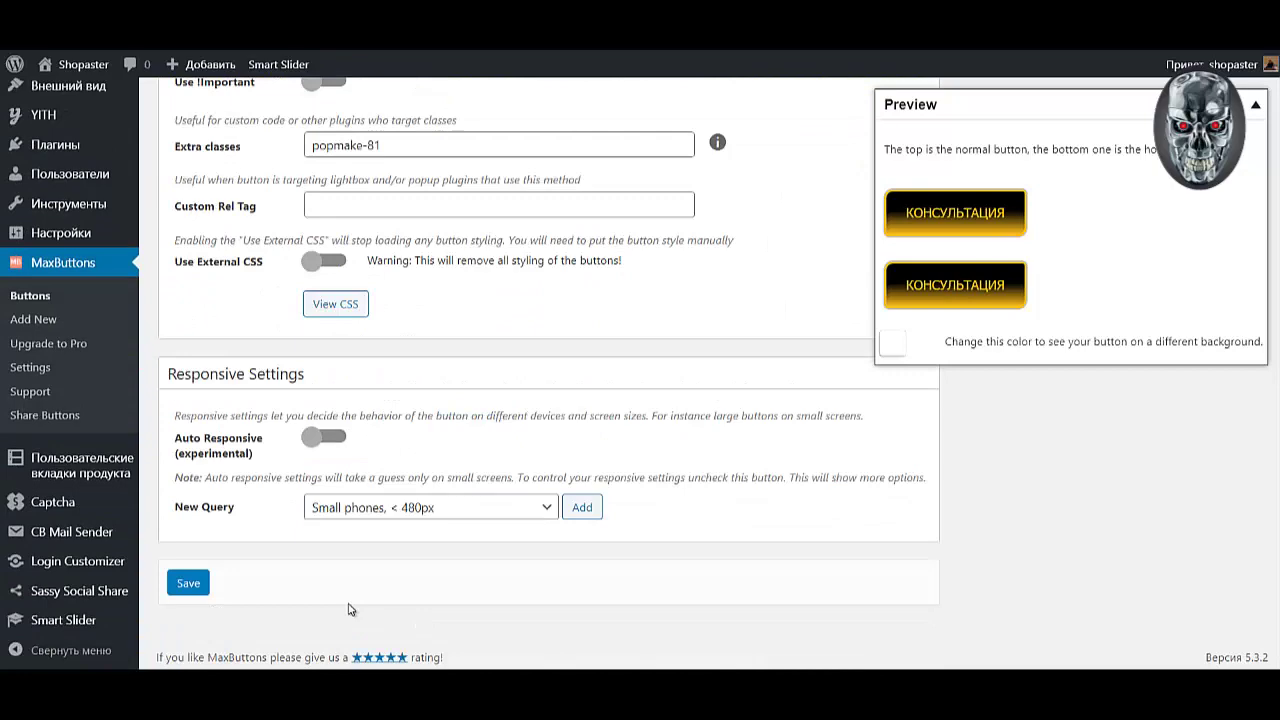
left_click(196, 584)
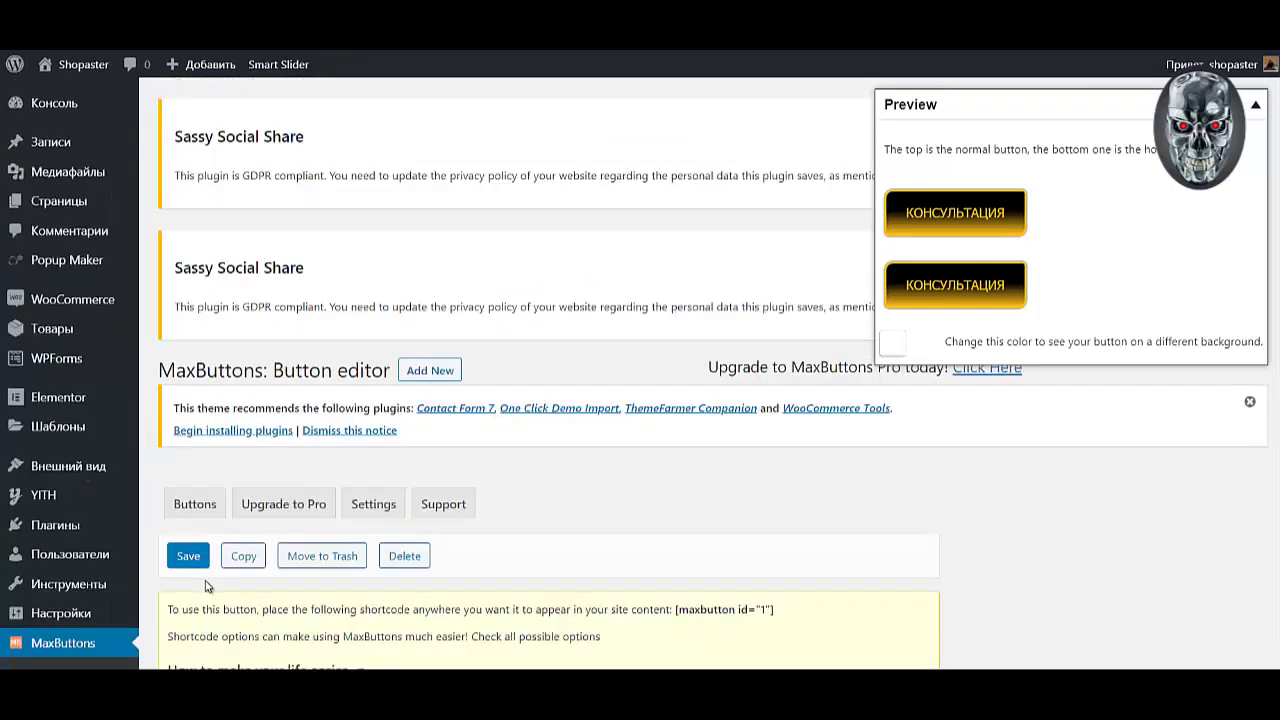